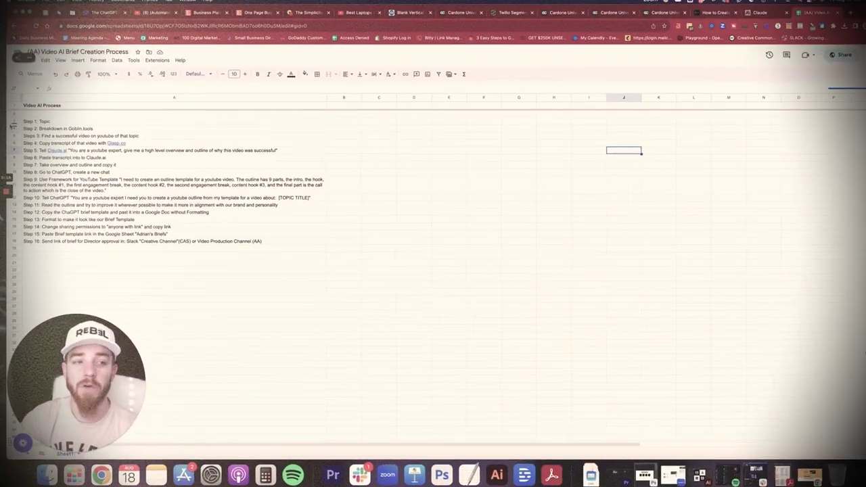
Review the 16 listed steps of the Video AI Process in the spreadsheet.
drag(34, 121, 65, 259)
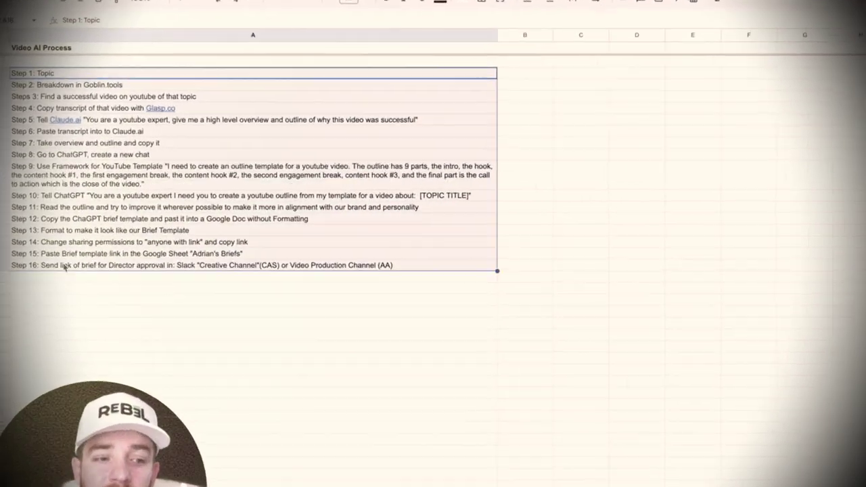
click(104, 270)
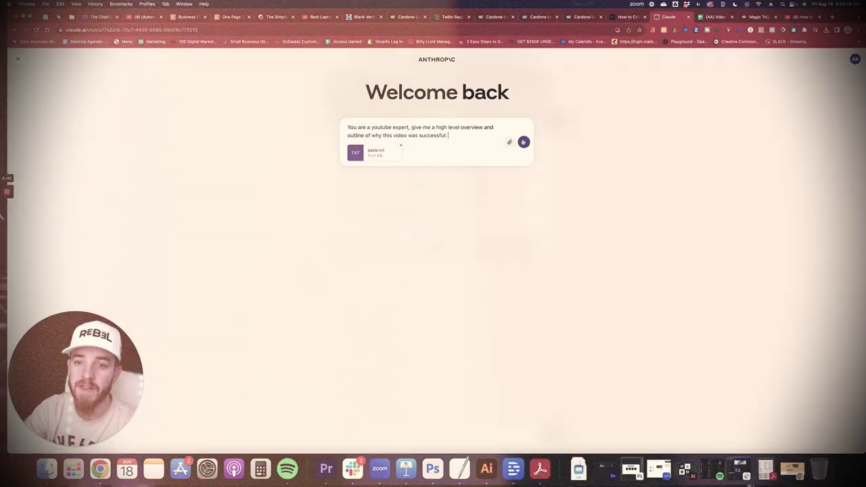
Send Claude the attached transcript with the prompt asking for a high level overview and outline of why the video was successful.
click(521, 142)
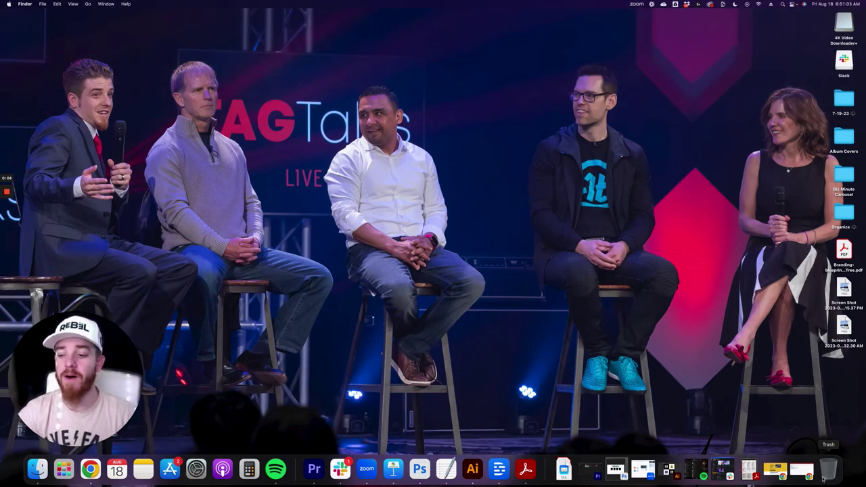
Bring back the Video AI Brief Creation Process spreadsheet, look over Steps 1 to 16, and select the Step 1: Topic cell.
click(796, 475)
click(621, 153)
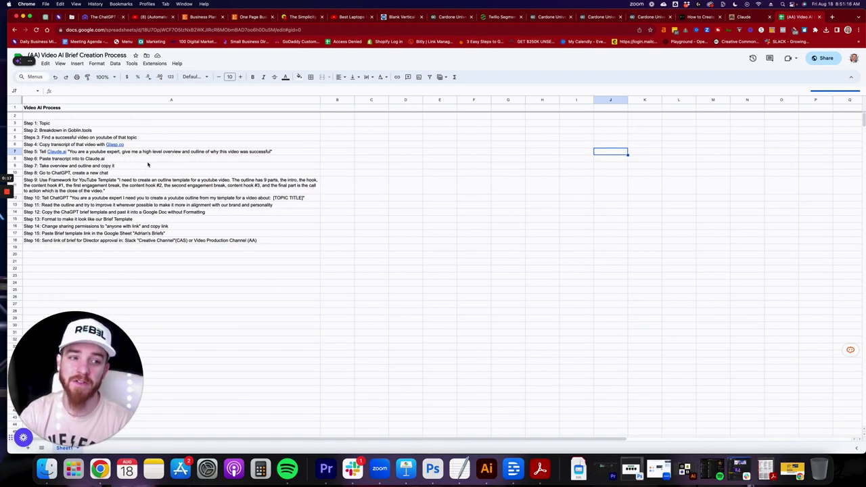
drag(41, 123, 93, 251)
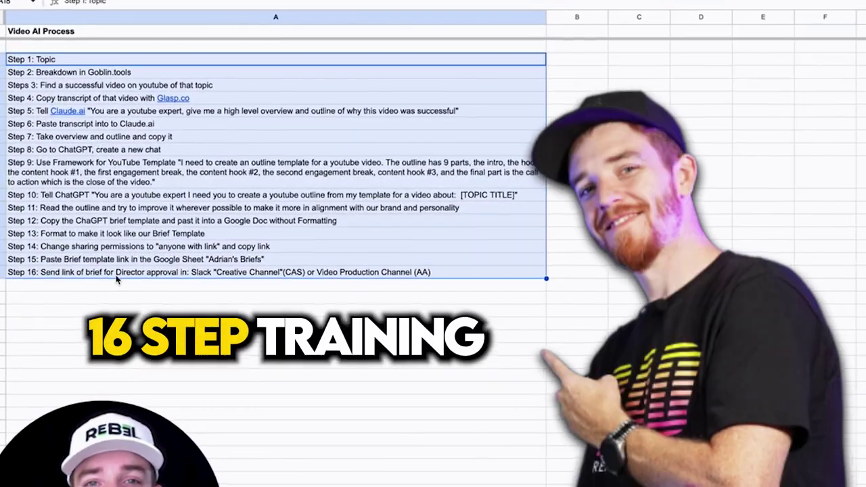
click(115, 285)
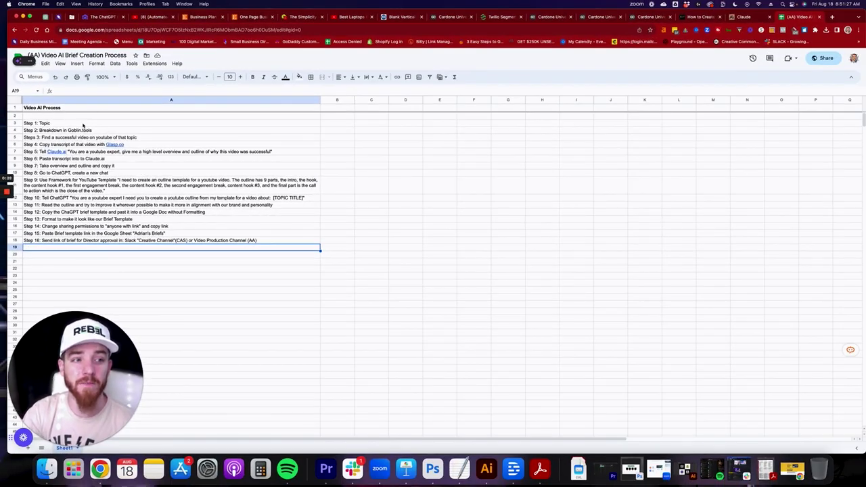
click(78, 124)
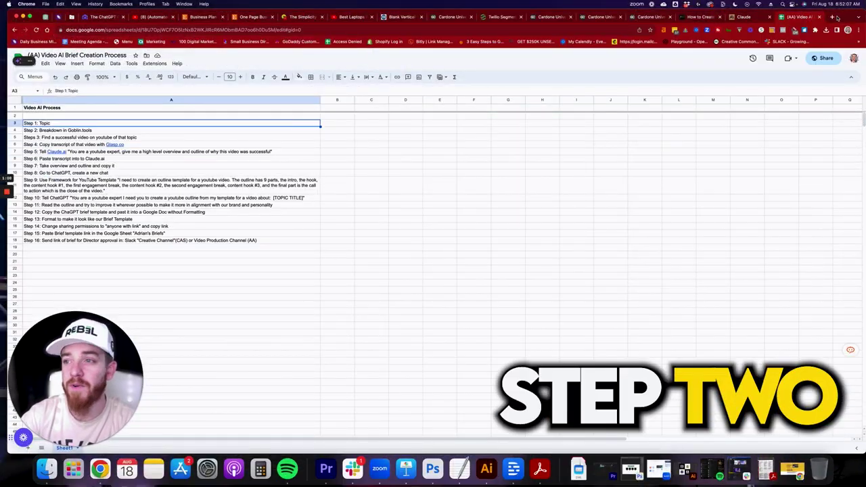
Open goblin.tools Magic ToDo in a new browser tab.
click(832, 16)
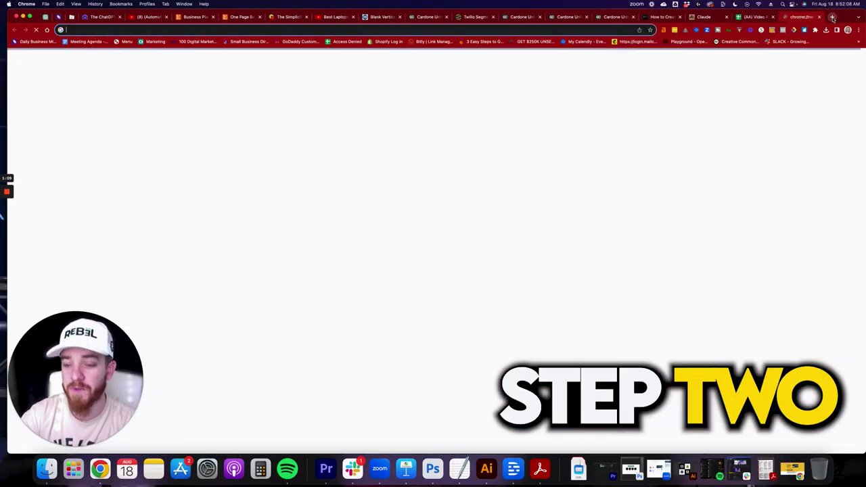
text(gob)
key(Return)
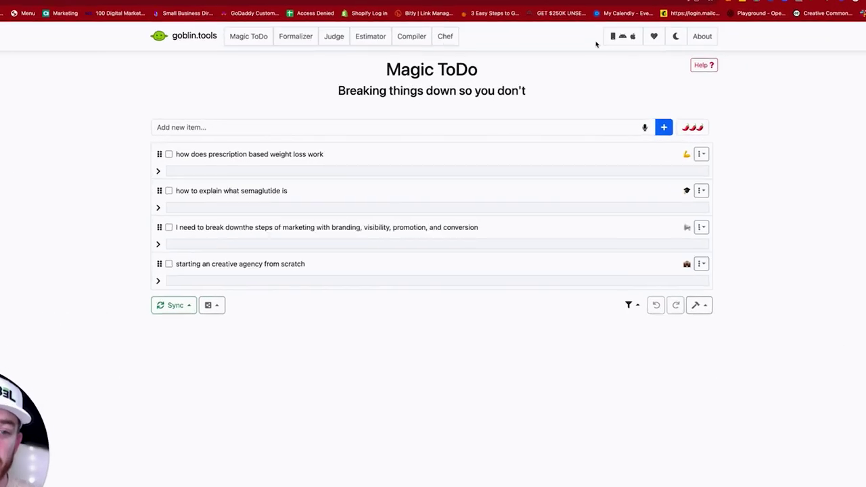
Add the to-do item "how to make a outline or brief for a youtube video" and break it down into subtasks.
click(514, 126)
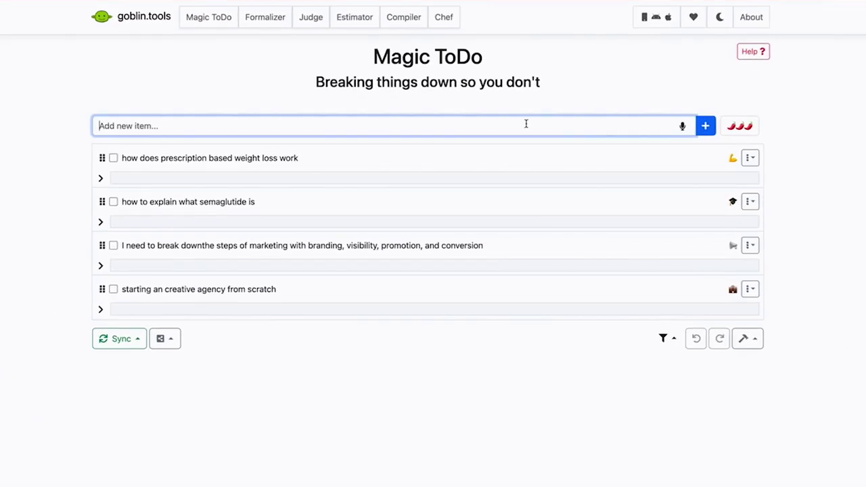
text(how to make a outline or brief for a youtube video)
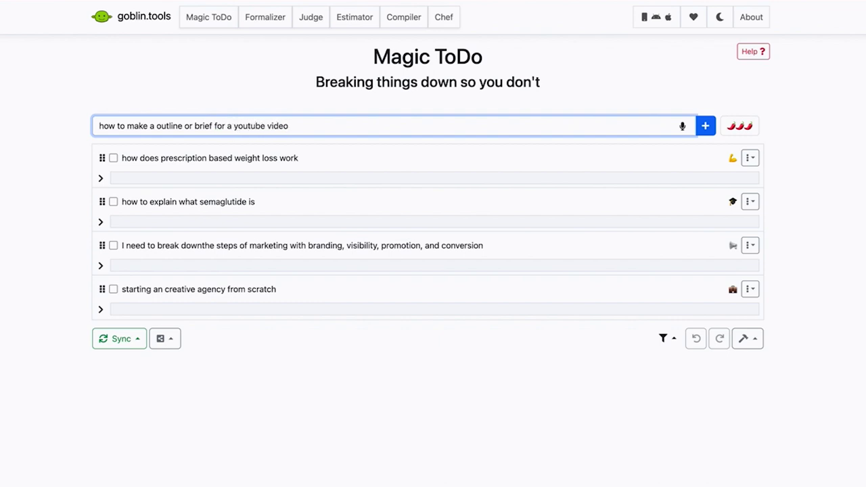
key(Return)
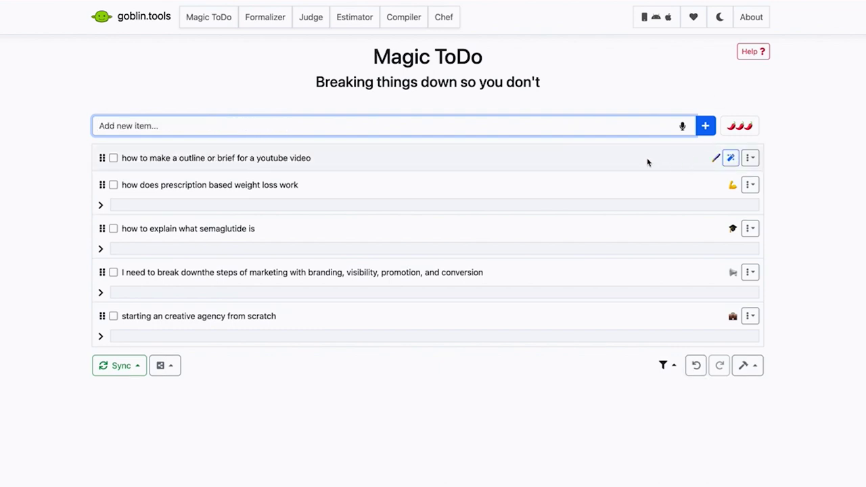
click(730, 161)
click(730, 161)
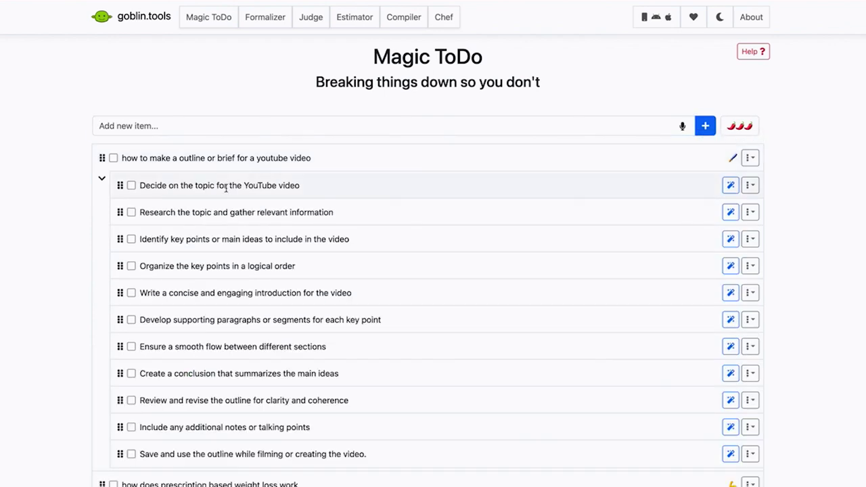
Read through the generated subtasks one by one, from deciding on the topic to saving and using the outline.
drag(340, 192, 129, 184)
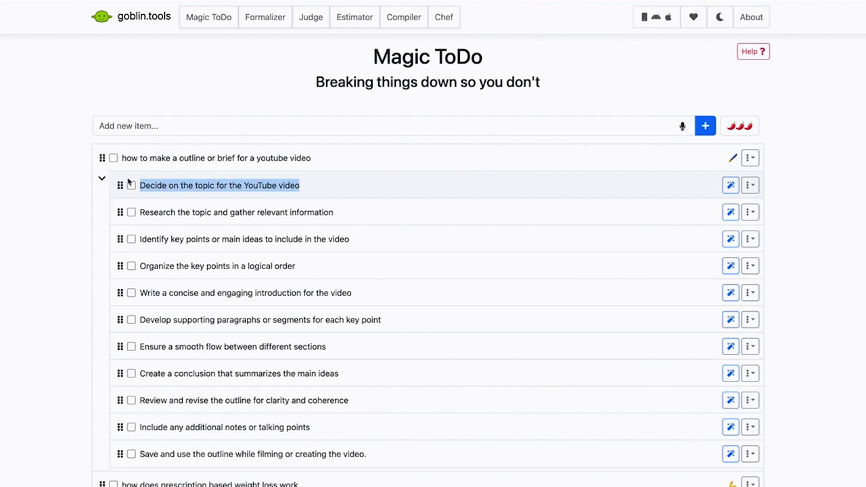
click(48, 178)
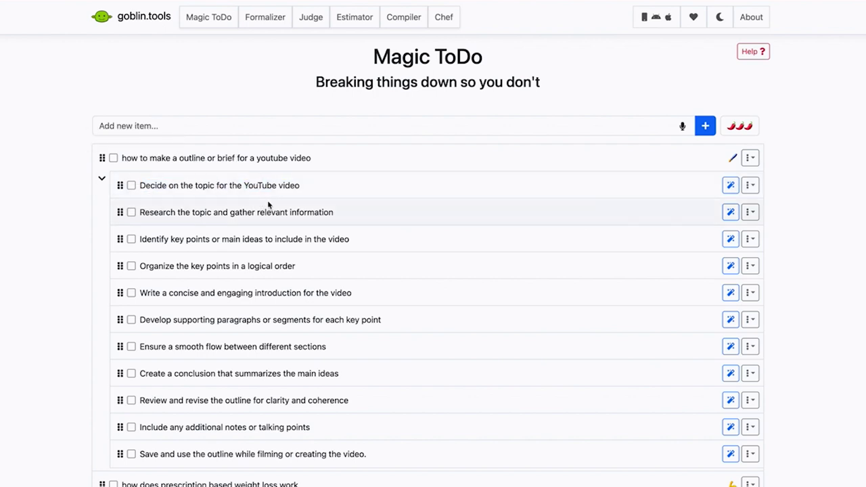
drag(334, 213, 138, 214)
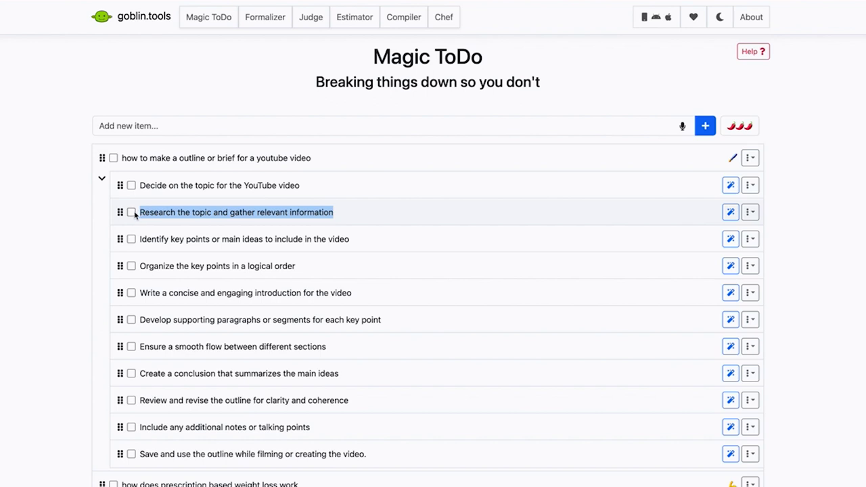
click(254, 214)
drag(363, 242, 135, 246)
drag(306, 270, 176, 261)
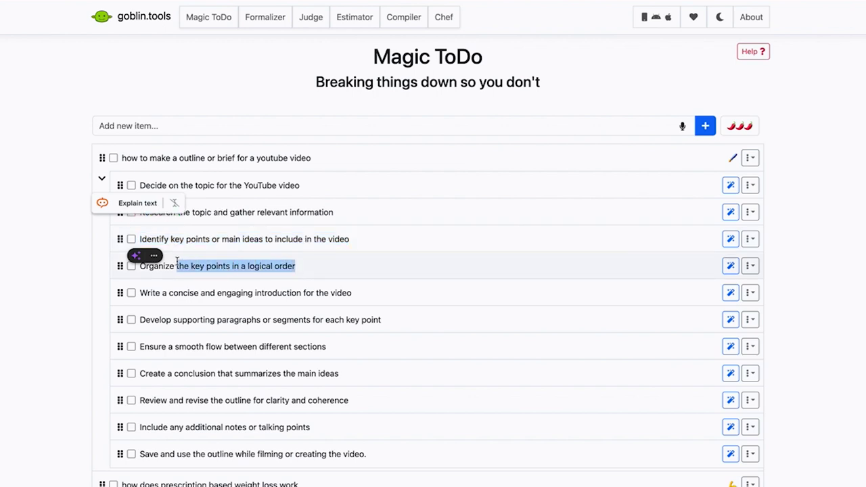
click(34, 252)
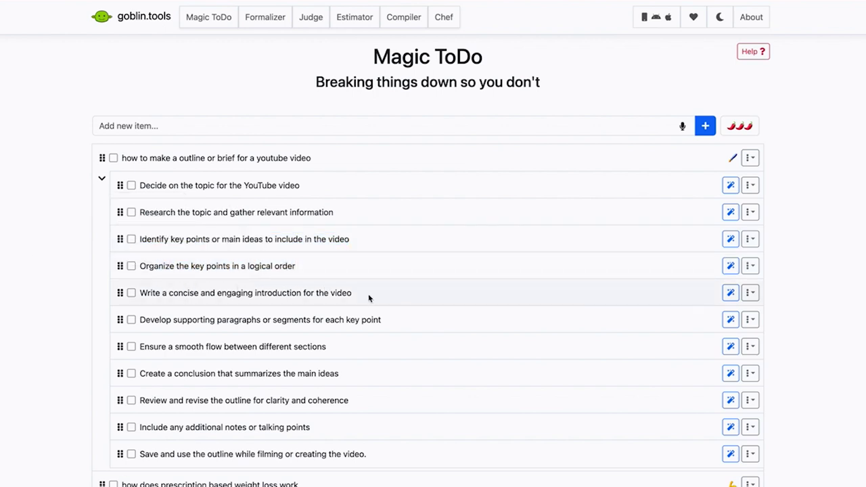
drag(350, 294, 143, 292)
click(71, 284)
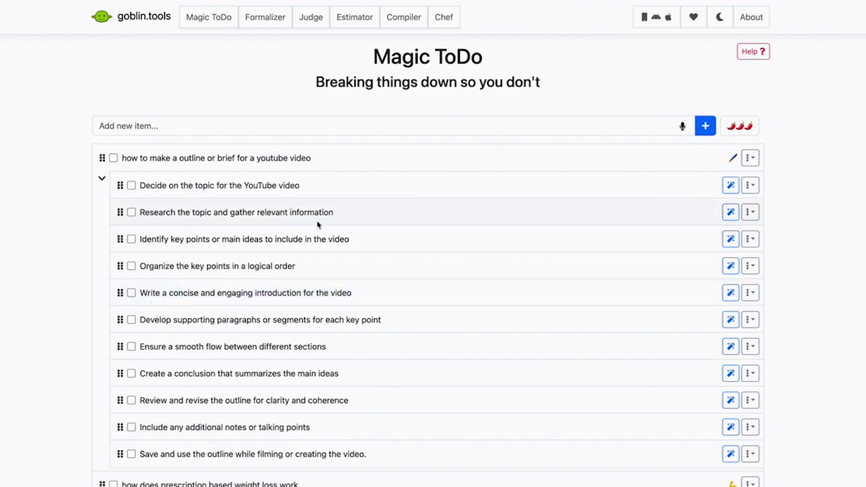
drag(386, 320, 232, 304)
click(86, 305)
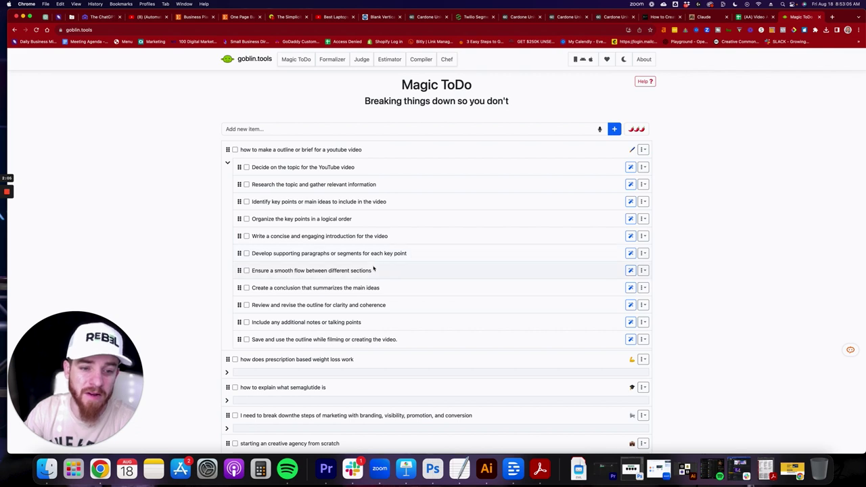
drag(370, 270, 253, 271)
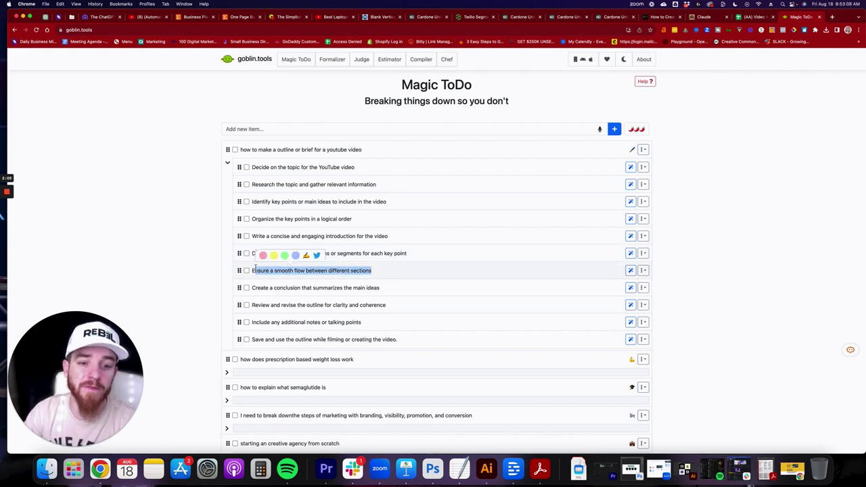
click(194, 259)
drag(391, 288, 250, 288)
drag(382, 304, 293, 298)
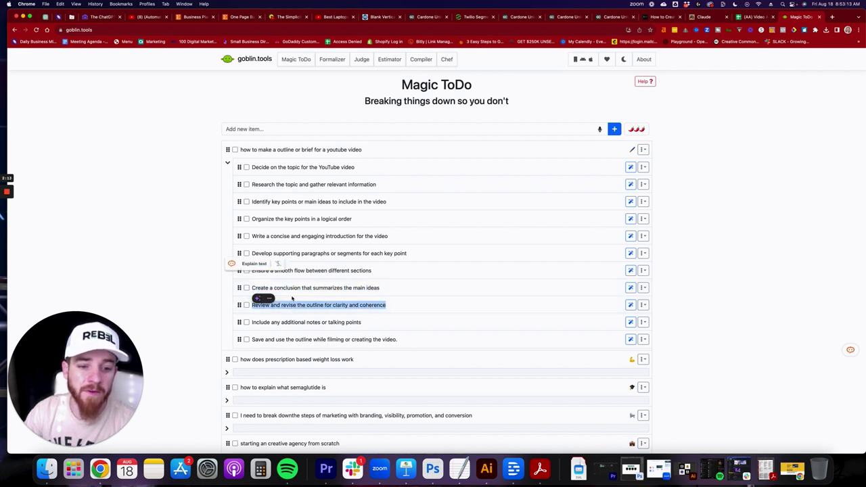
click(209, 299)
drag(369, 326, 253, 322)
drag(399, 340, 253, 339)
click(207, 316)
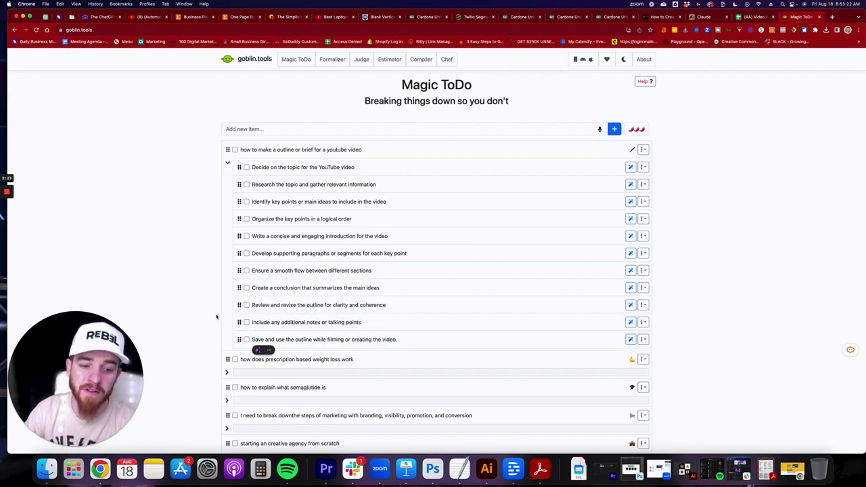
Request a time estimate for the subtask "Decide on the topic for the YouTube video".
click(642, 167)
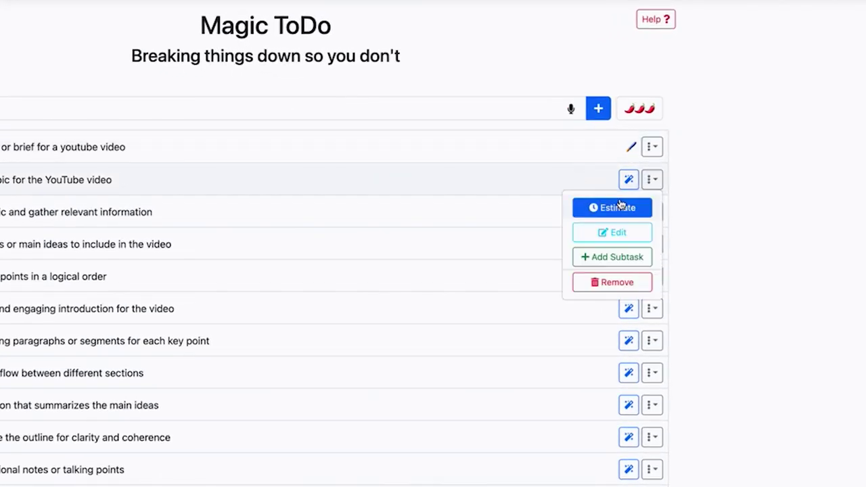
click(616, 207)
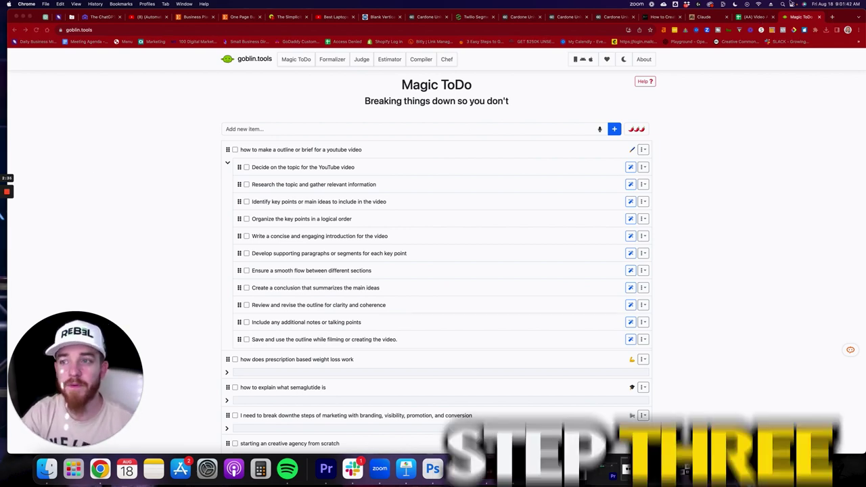
Return to the process spreadsheet and check Step 2 and Step 3 of the Video AI Process.
click(766, 18)
click(50, 132)
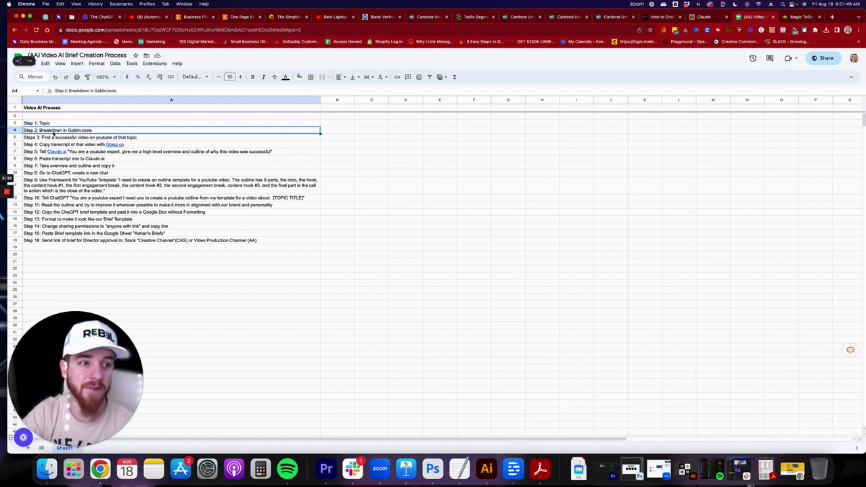
click(50, 138)
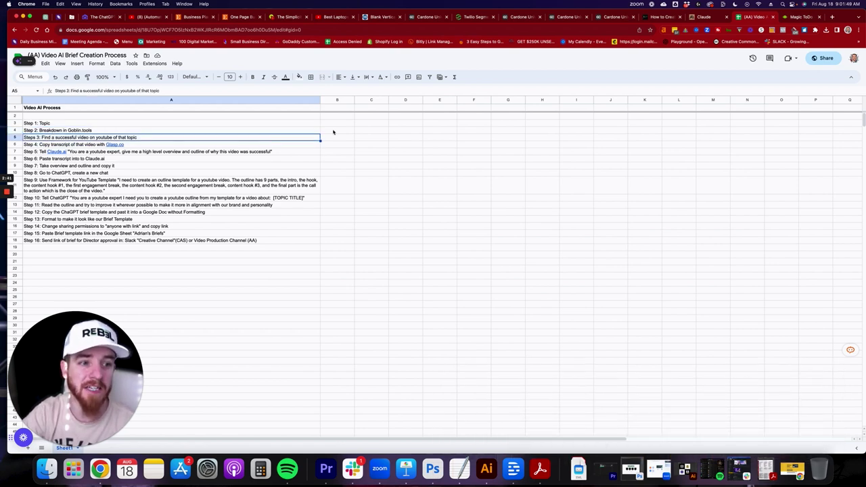
Open YouTube in a new browser tab and search for the suggested query "how to make a script for youtube video".
click(831, 17)
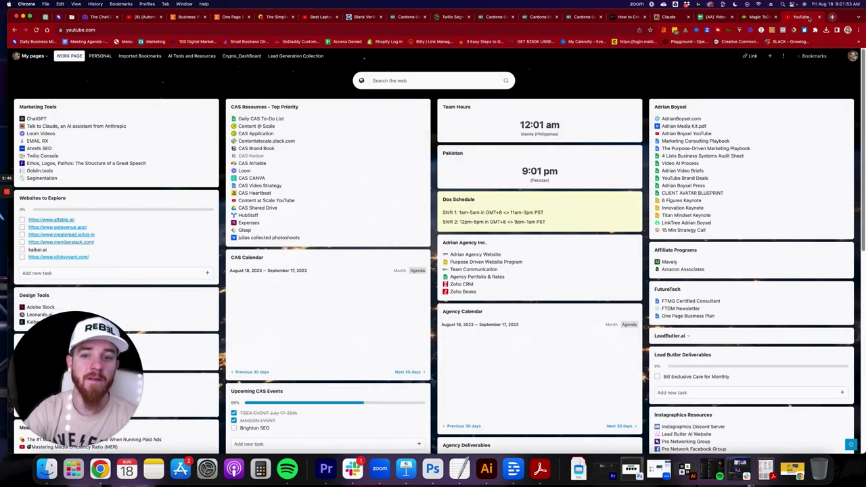
key(Return)
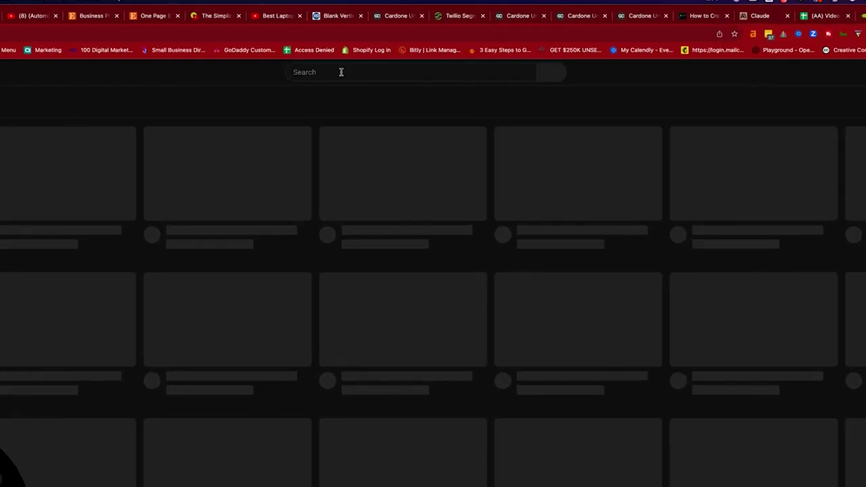
click(367, 57)
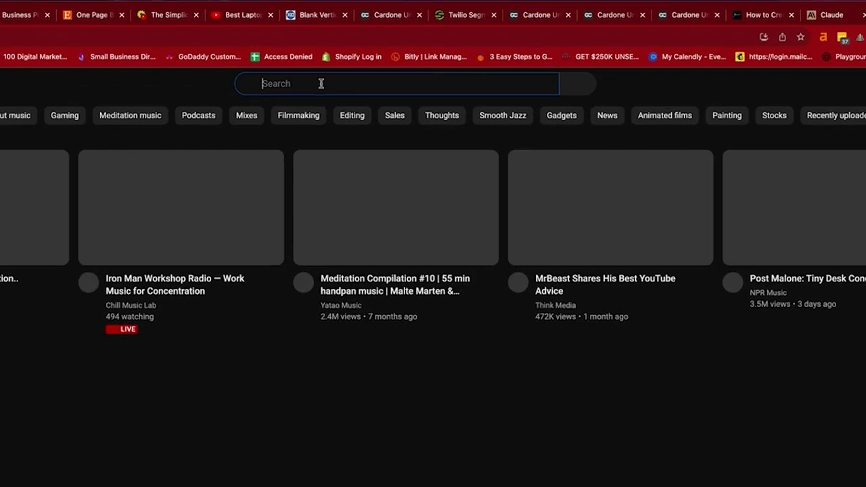
text(how to cr)
text(eate a video o)
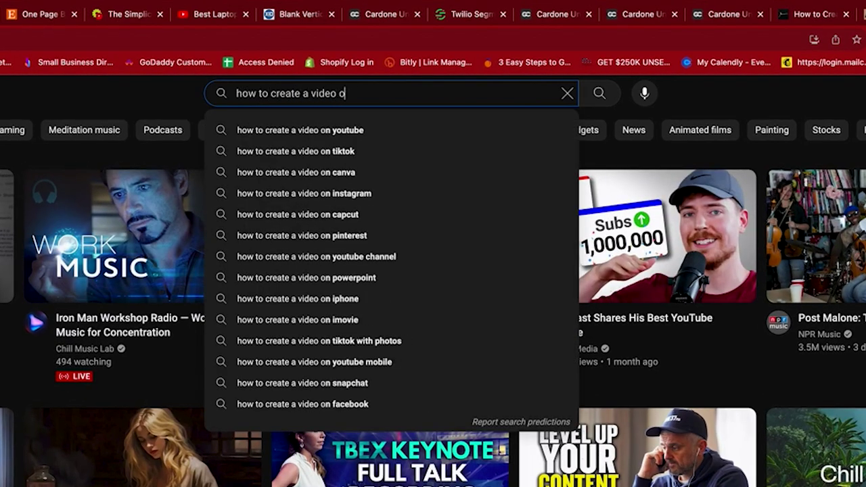
text(utline for you)
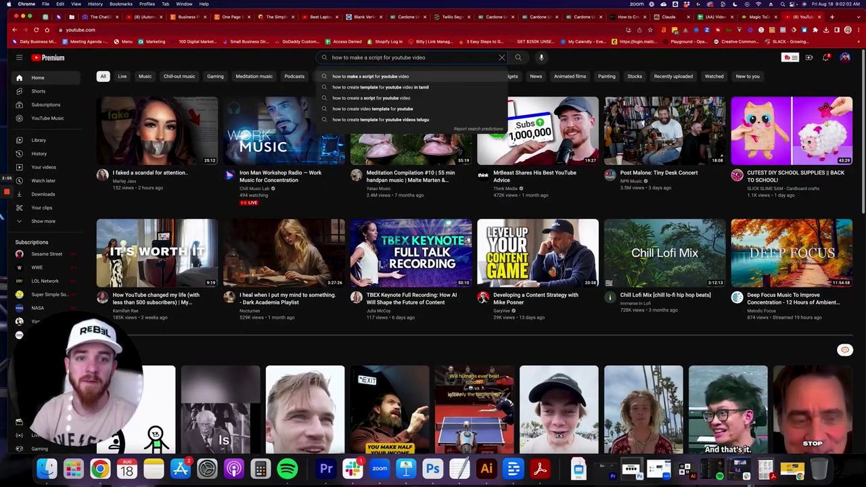
key(Down)
key(Return)
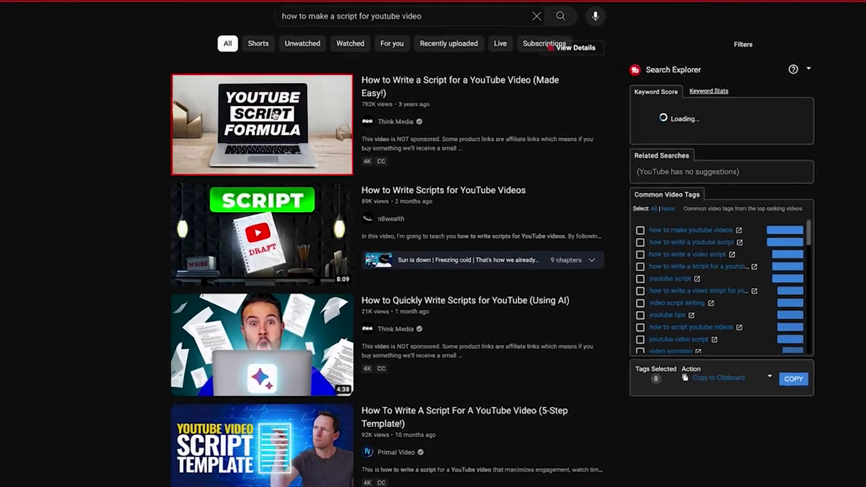
Open the Think Media video "How to Write a Script for a YouTube Video (Made Easy!)" from the results.
mouse_move(326, 123)
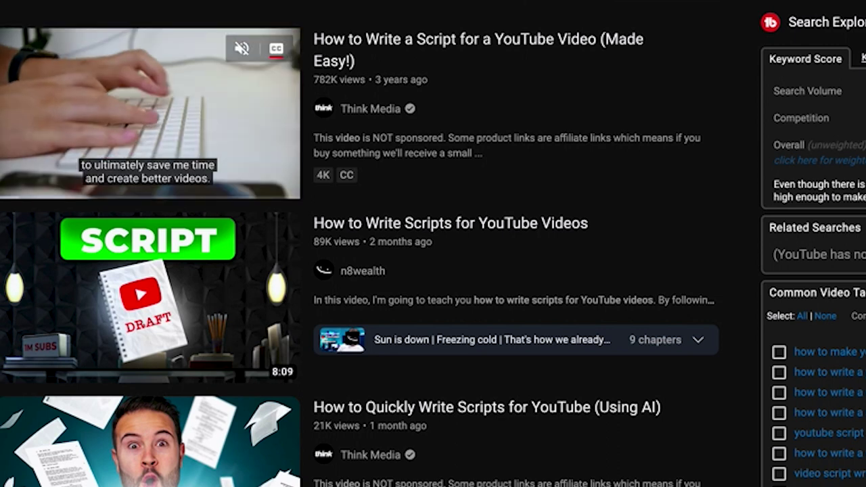
click(175, 93)
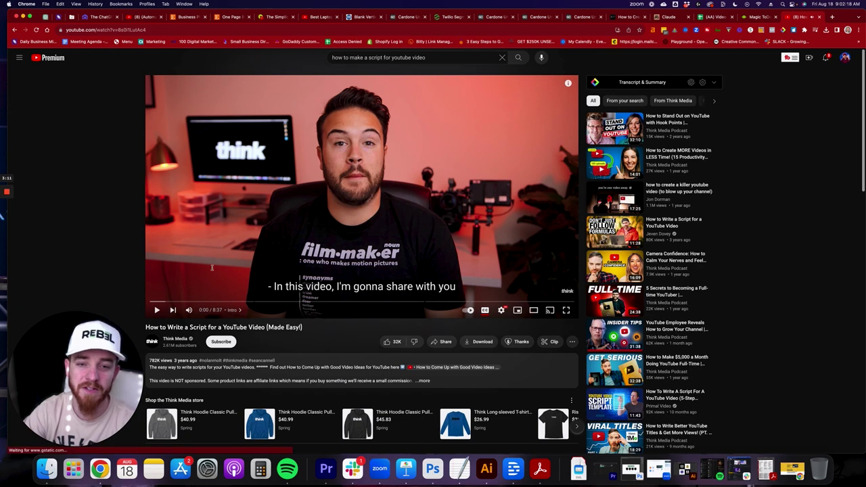
Return to the process spreadsheet and check Step 4 of the Video AI Process.
click(713, 16)
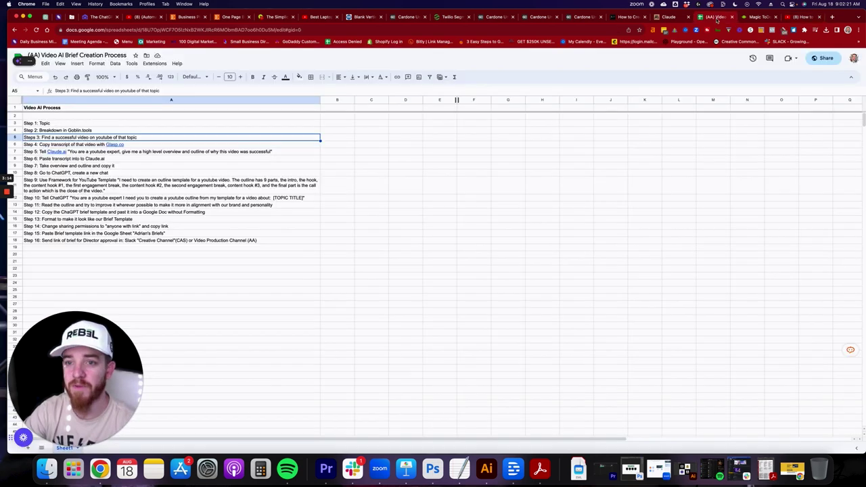
click(150, 145)
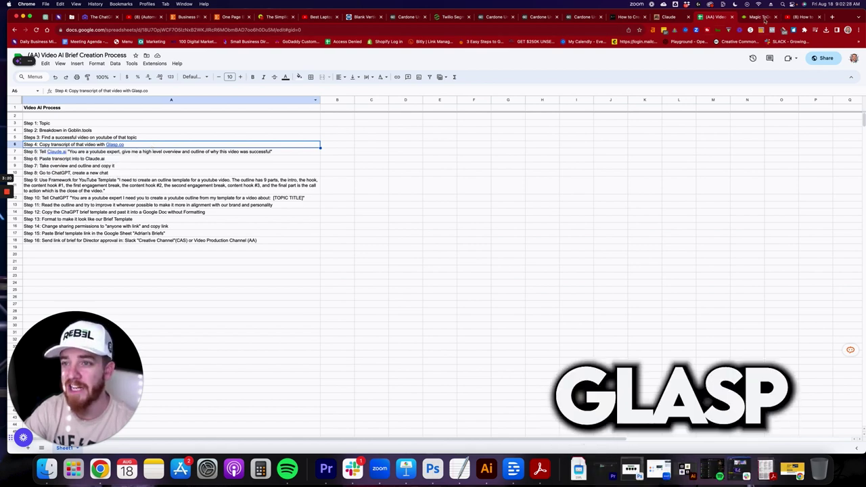
Return to the Think Media video on YouTube, expand its Glasp transcript and look through the text.
click(802, 17)
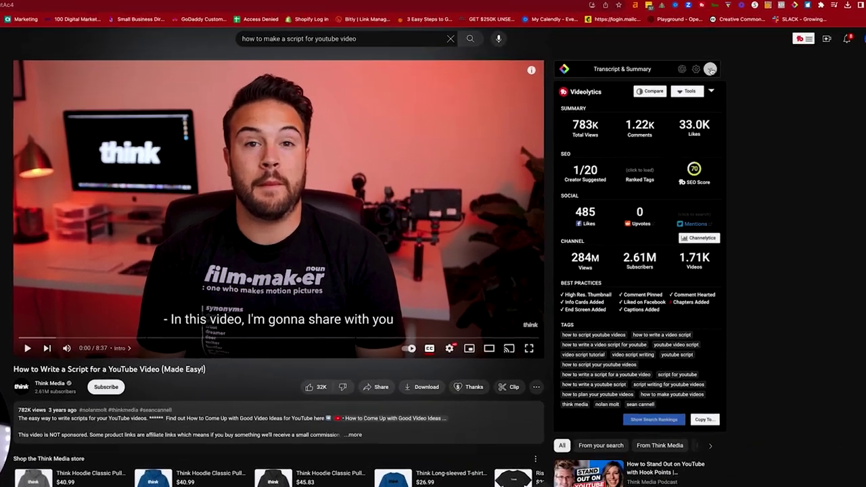
click(722, 84)
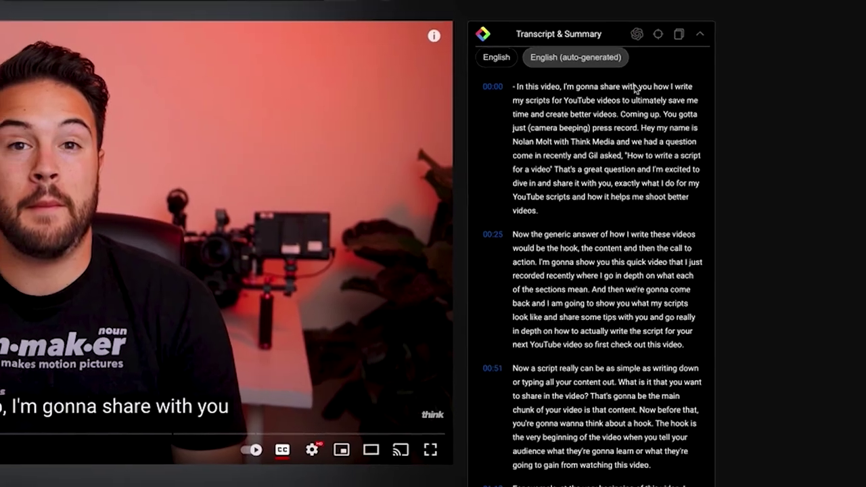
scroll(630, 83, down, 3)
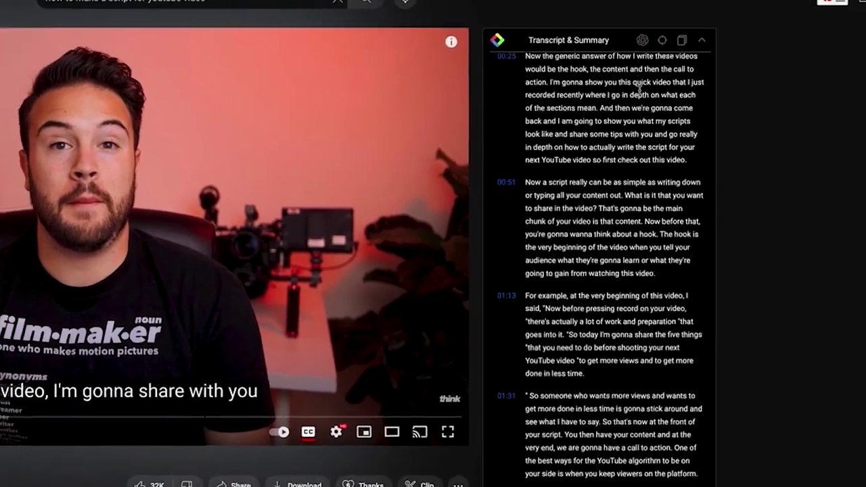
scroll(639, 88, down, 10)
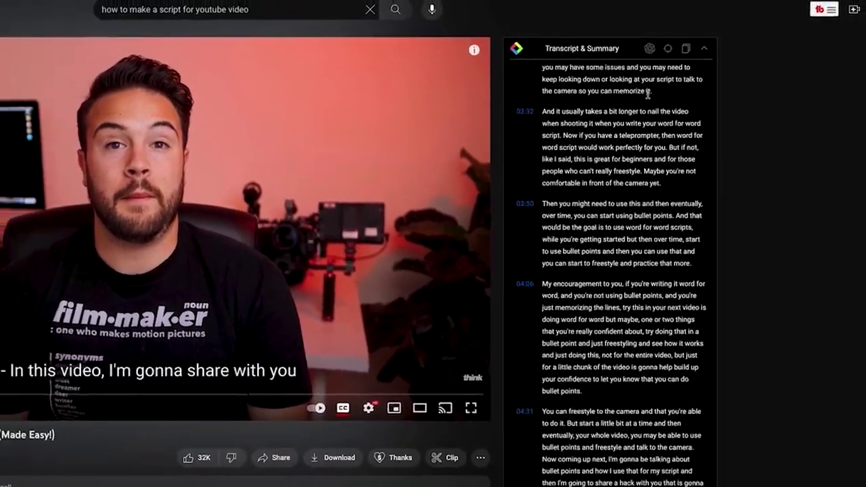
scroll(642, 88, up, 15)
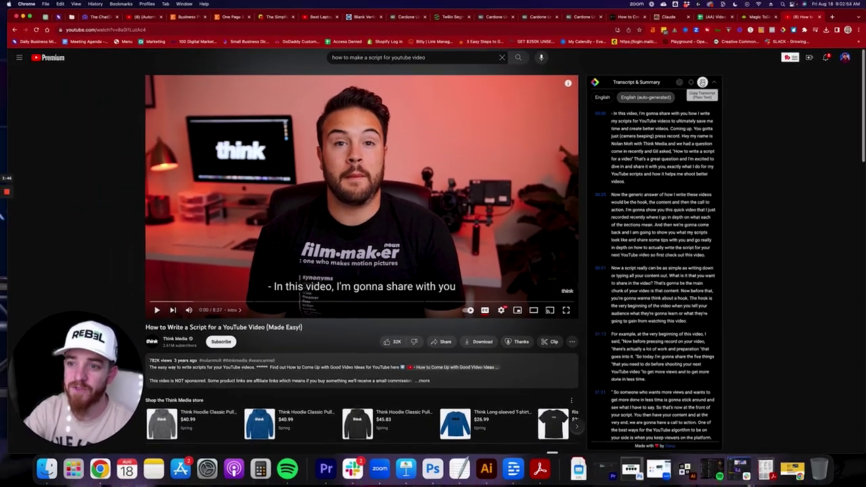
click(715, 17)
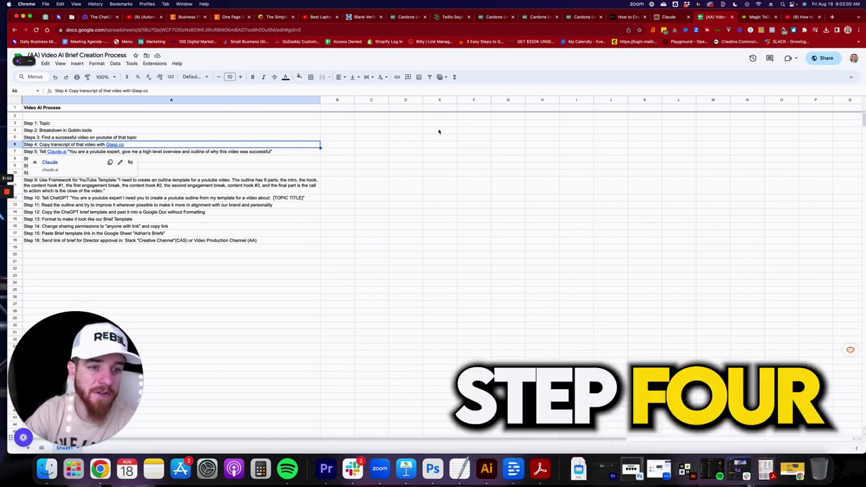
click(667, 17)
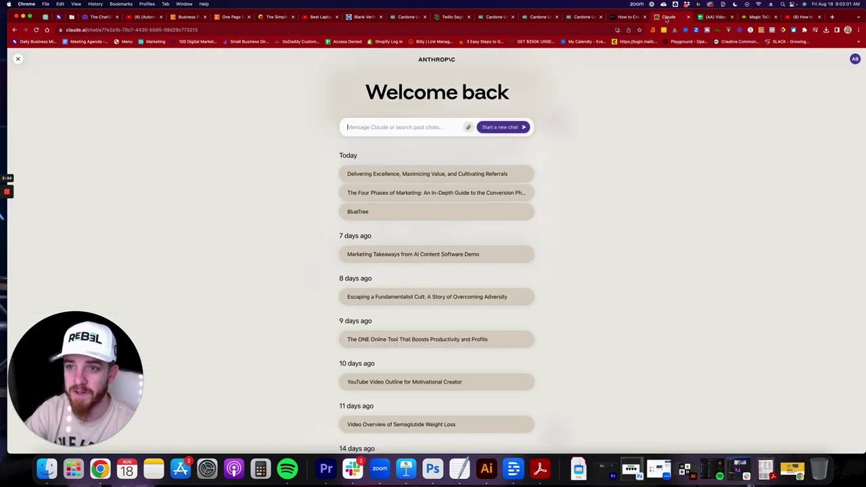
click(797, 17)
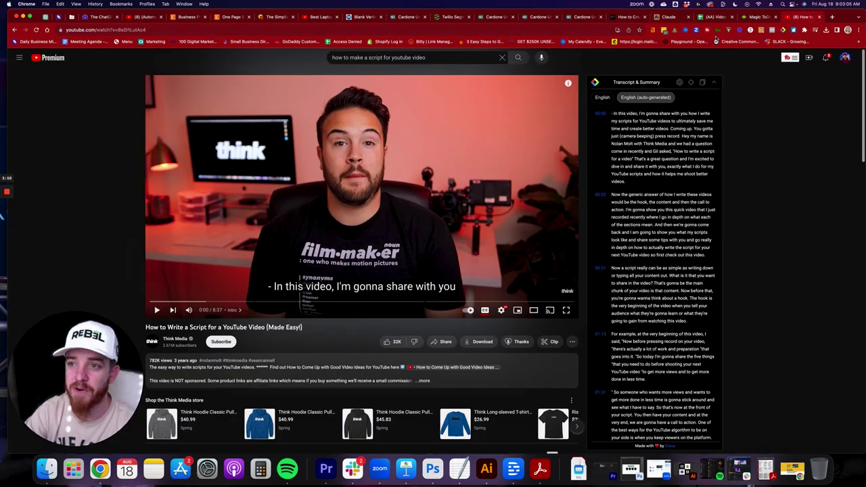
click(667, 17)
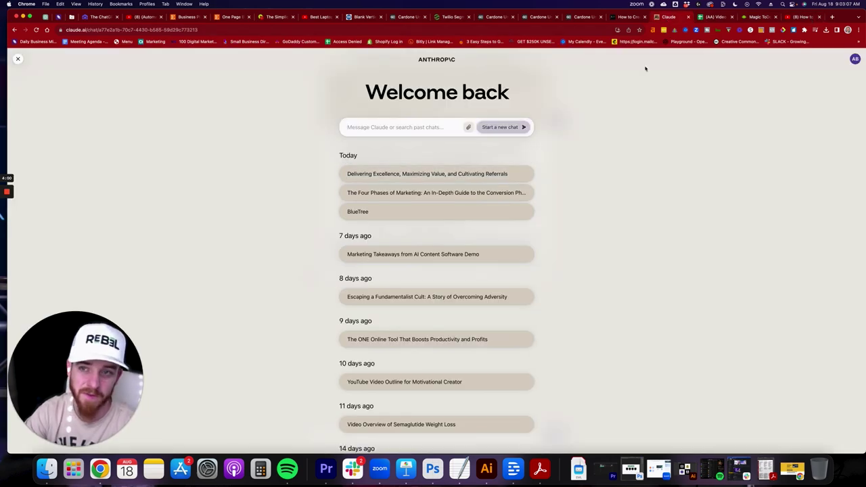
Copy the quoted prompt for Claude.ai from Step 5 of the process spreadsheet.
click(716, 21)
click(138, 152)
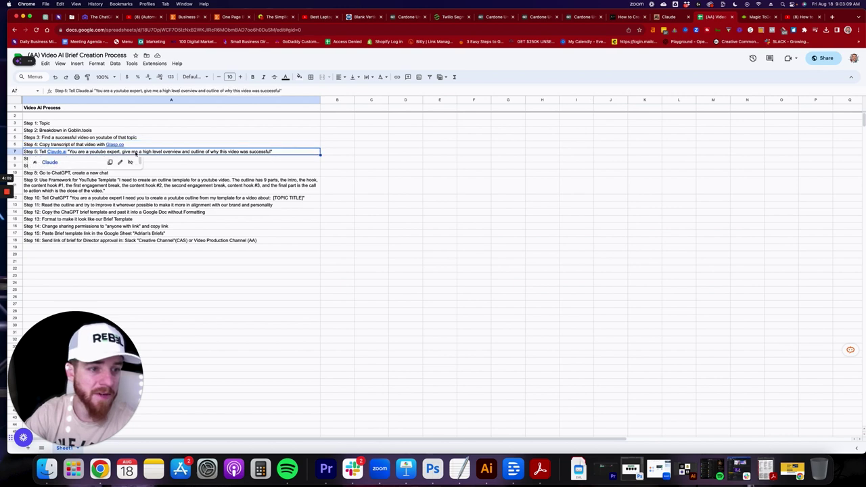
drag(96, 92, 142, 88)
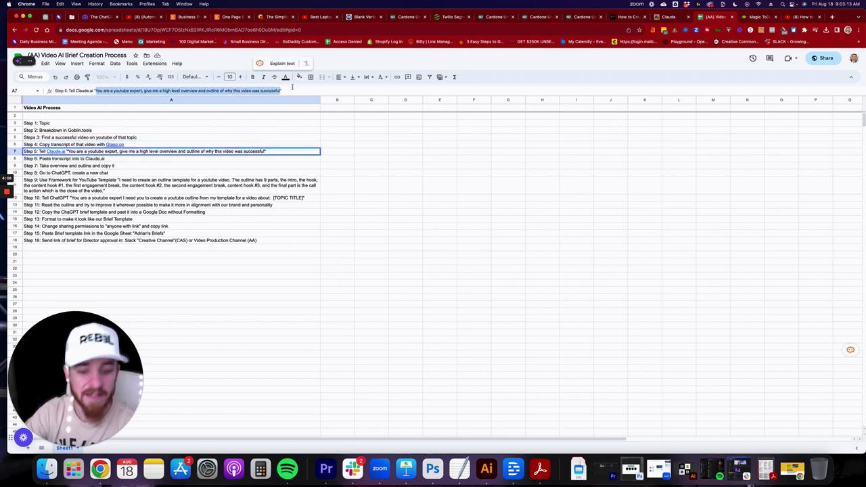
In Claude, begin a new chat with "You are a youtube expert, give me a high level overview and outline of why this video was successful:".
click(670, 19)
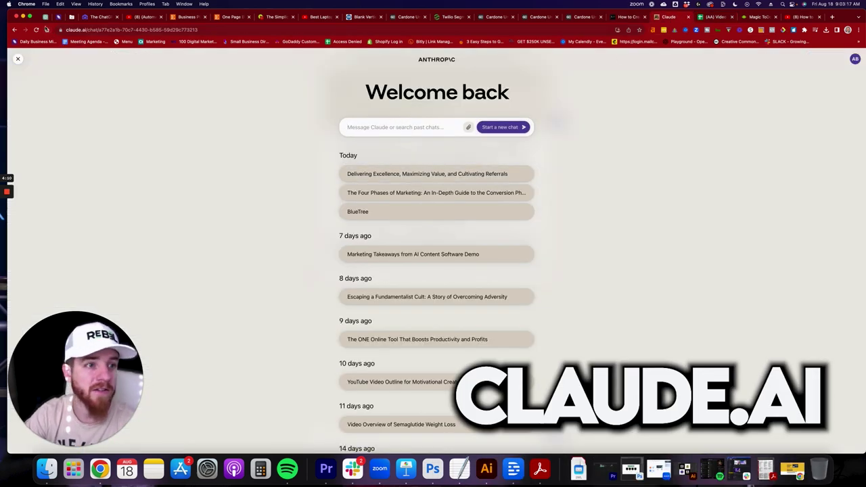
click(67, 30)
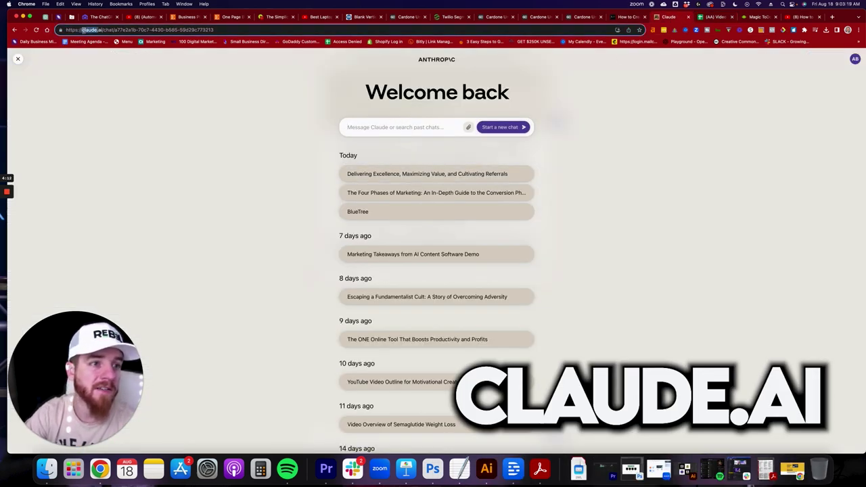
key(Return)
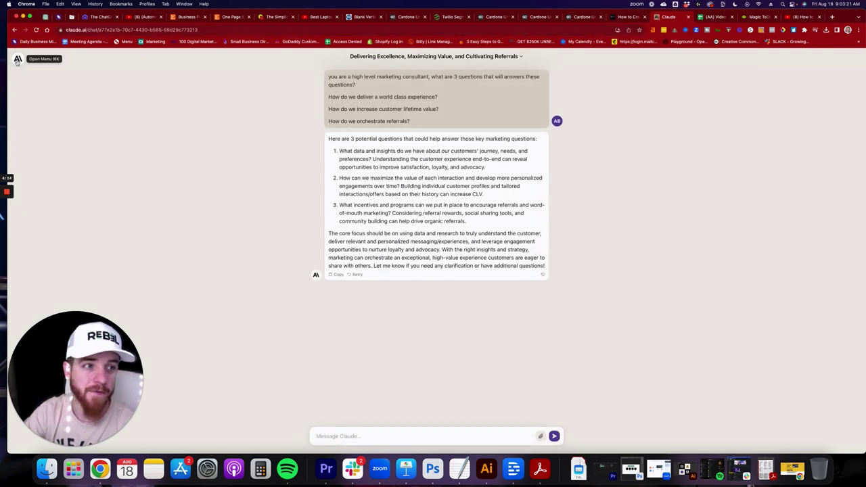
click(18, 60)
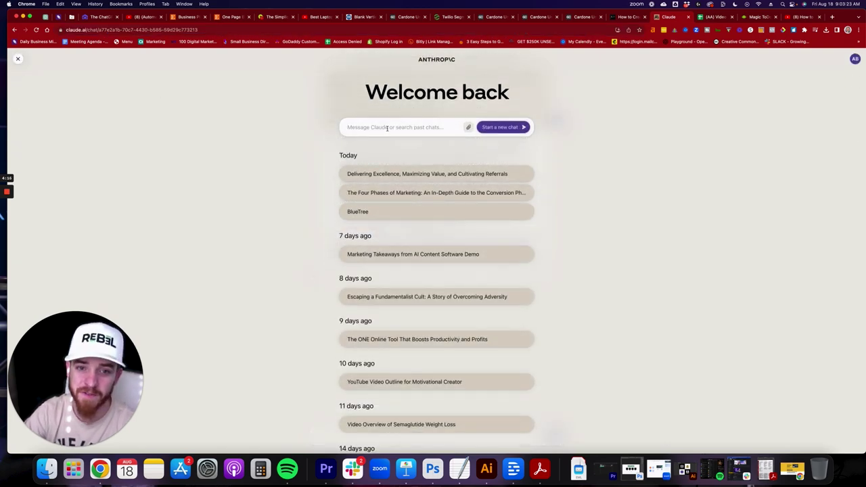
text(You are a youtube expert, give me a high level overview and outline of why this video was successful)
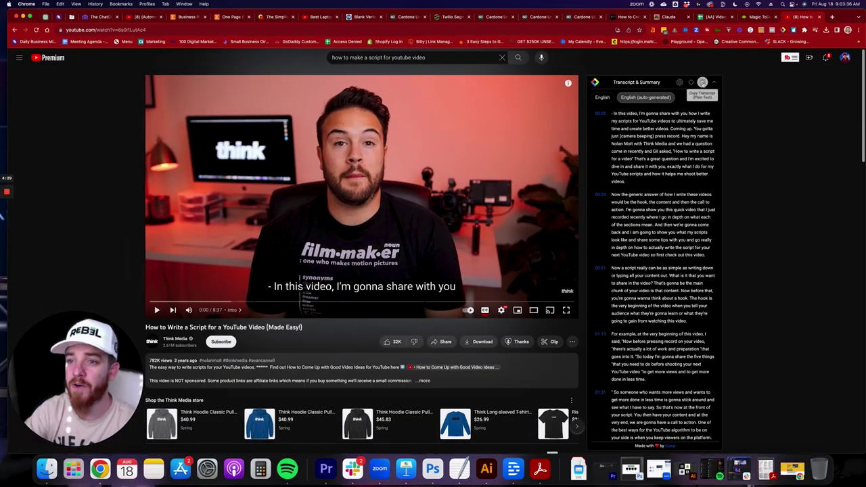
Add the video's copied transcript to the Claude prompt and send the message.
click(666, 17)
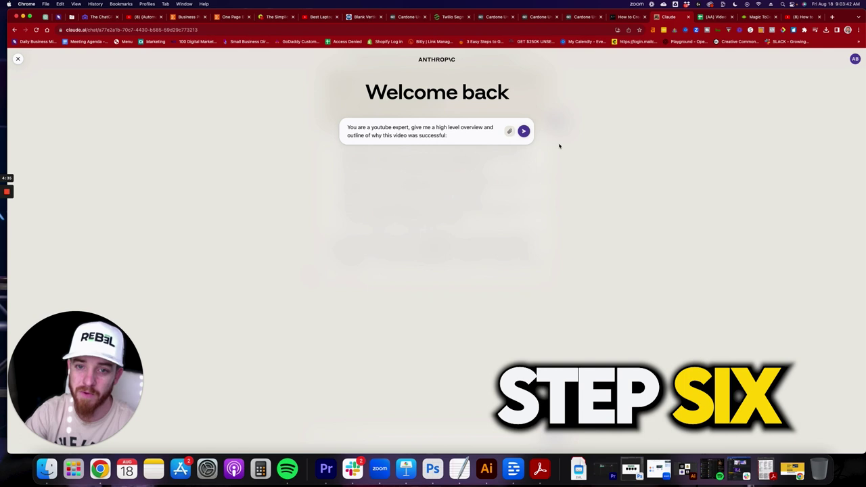
key(super+v)
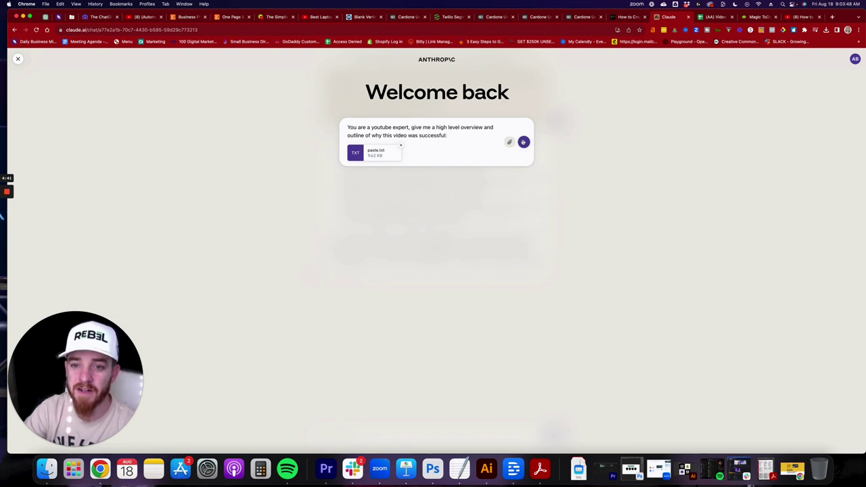
key(Escape)
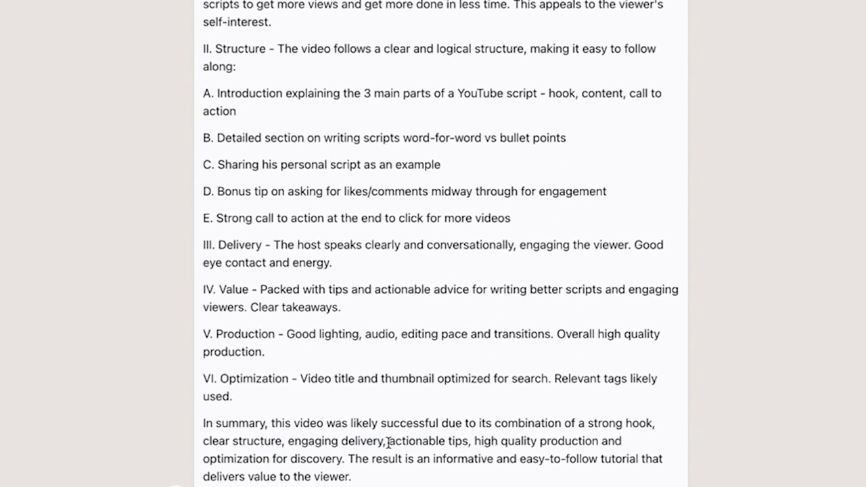
Read Claude's overview and outline of why the video was successful, down to the closing summary.
drag(456, 429, 630, 433)
click(636, 430)
drag(197, 440, 346, 426)
click(345, 426)
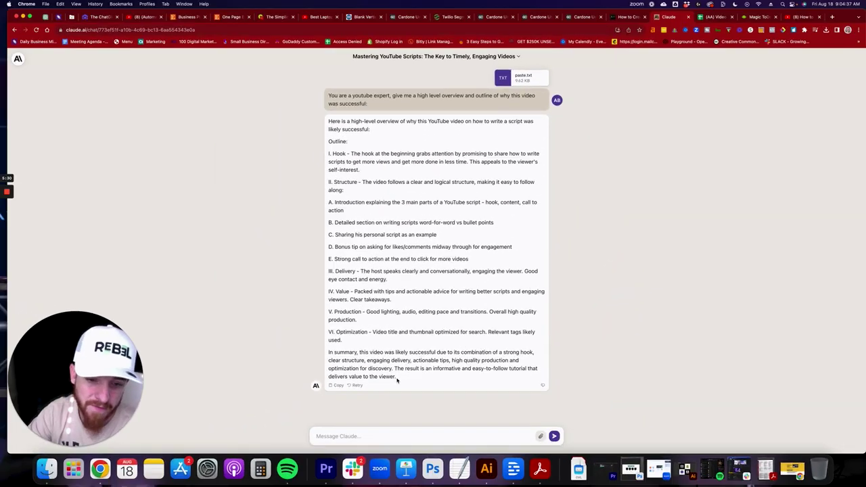
Send Claude the follow-up "give me a breakdown of the script framework taught in this video".
click(405, 437)
text(give me a )
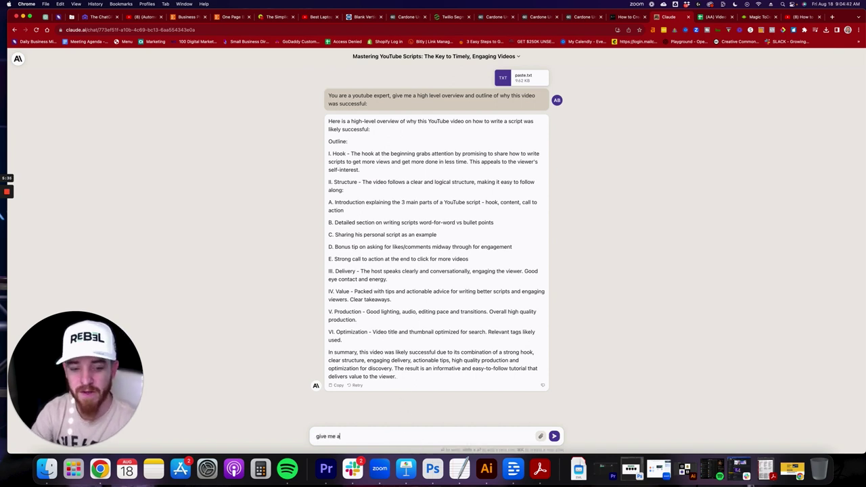
text(breakdo)
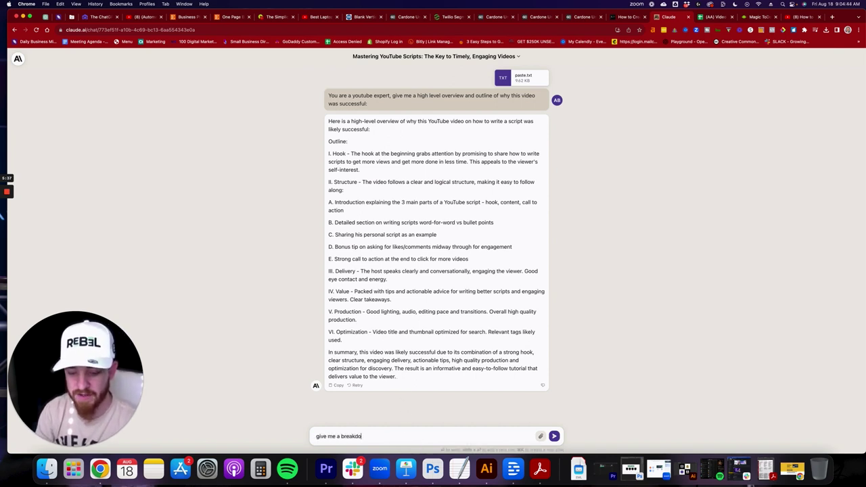
text(wn of the s)
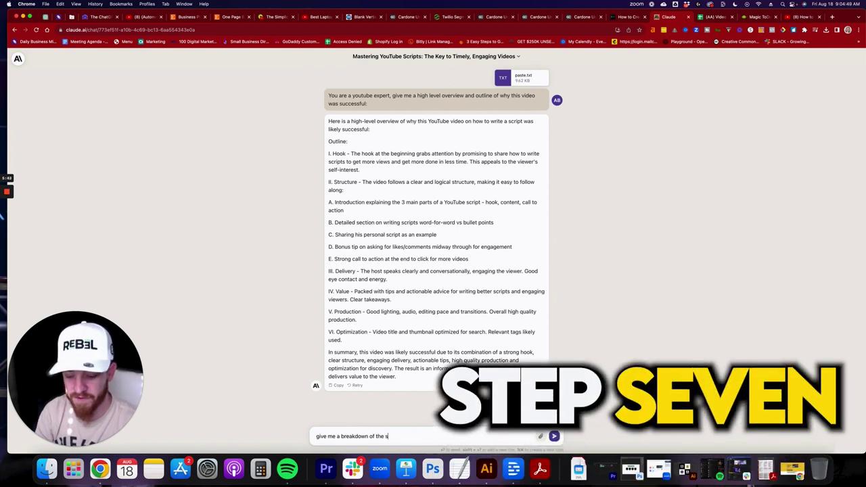
text(cript fram)
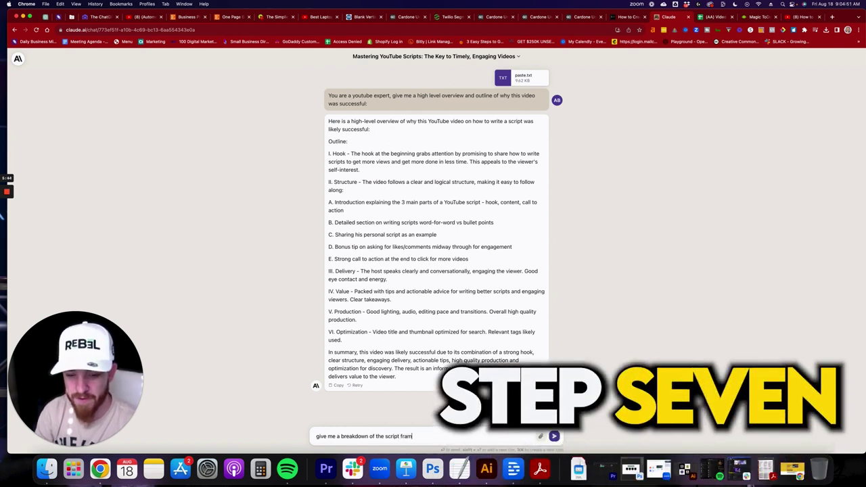
text(ework taught in this v)
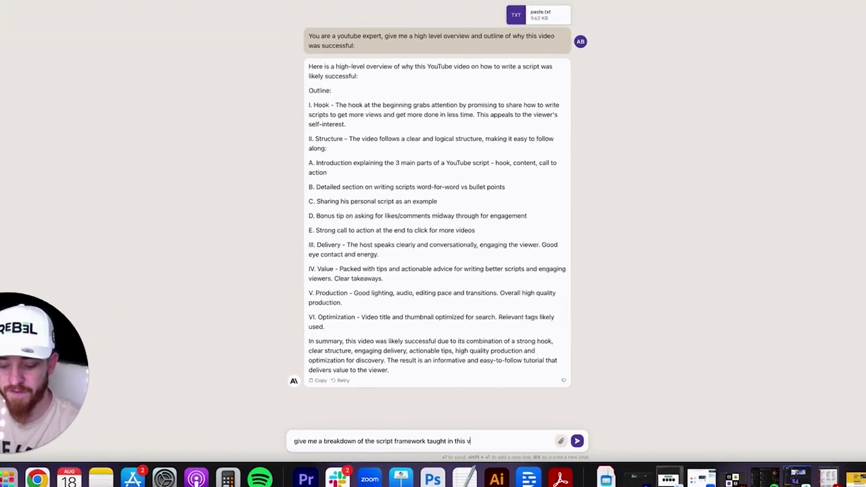
text(ideo)
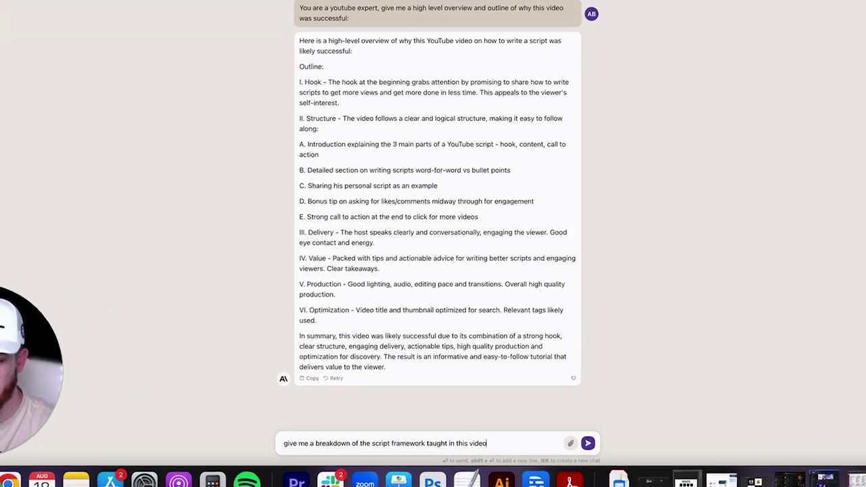
key(Return)
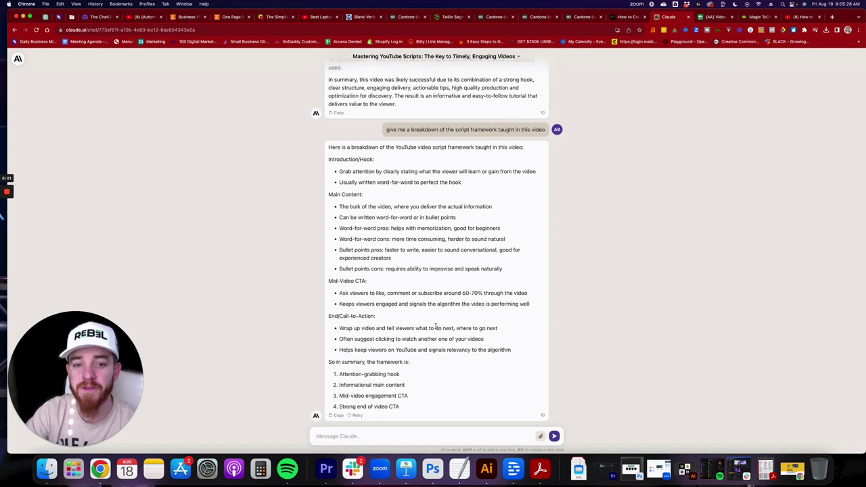
Review Claude's script framework breakdown, and check Step 7 and Step 8 in the process spreadsheet.
scroll(436, 327, up, 1)
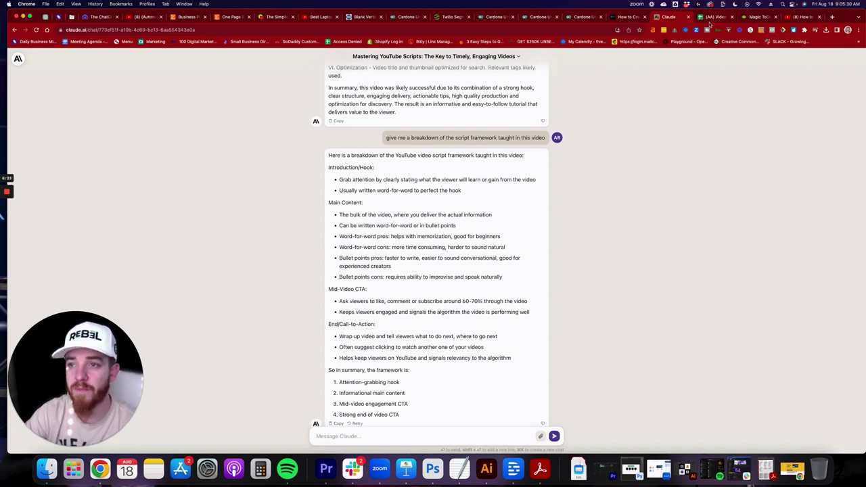
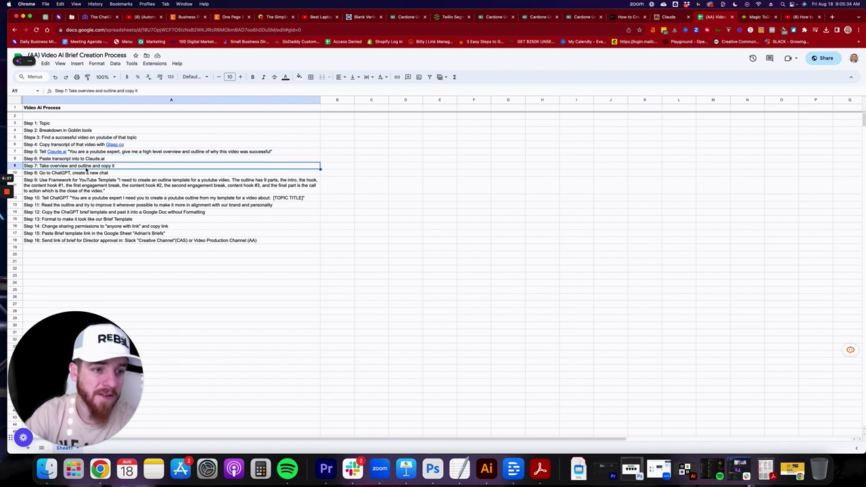
click(79, 174)
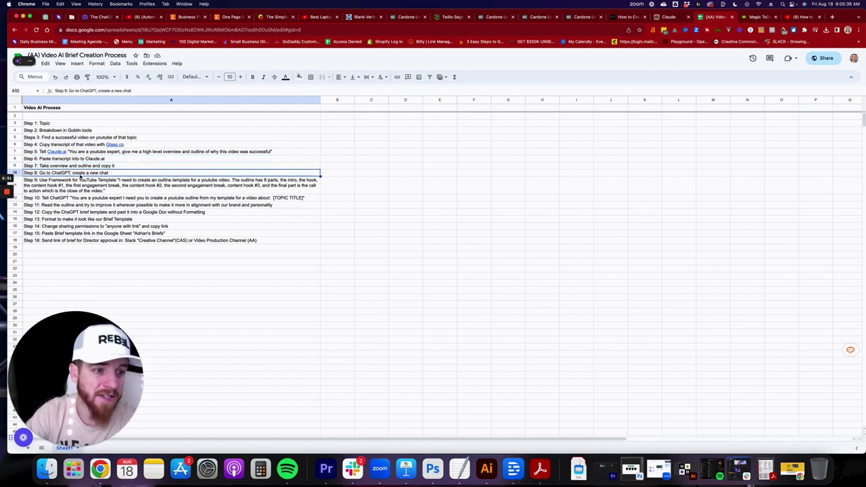
Copy the quoted 9-part YouTube outline template prompt from Step 9 of the process spreadsheet.
click(128, 183)
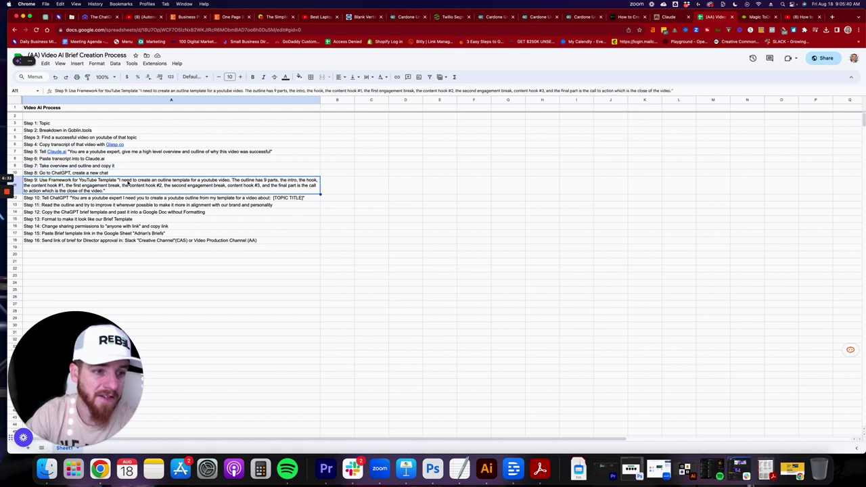
double_click(118, 180)
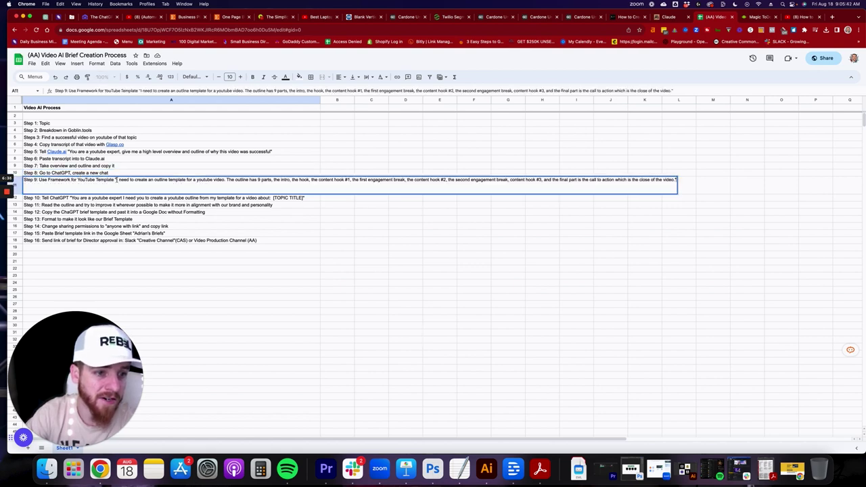
drag(116, 180, 677, 181)
key(ctrl+c)
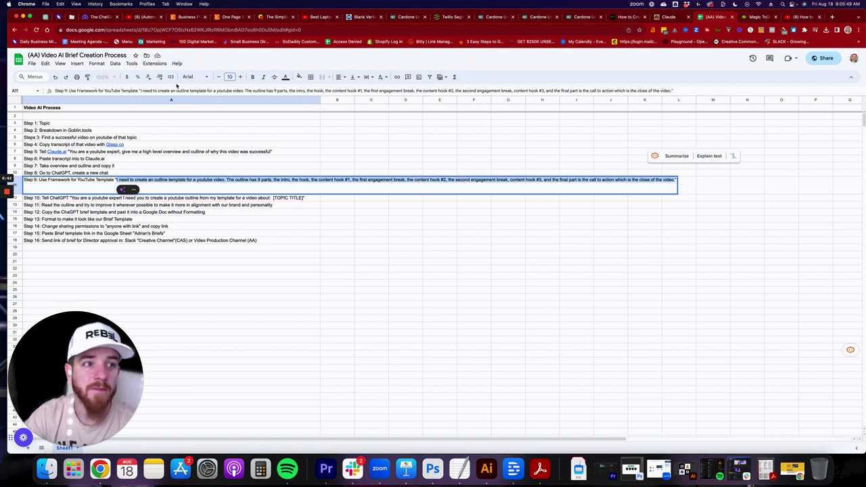
Start a new ChatGPT chat with the copied 9-part YouTube video outline template prompt.
click(99, 16)
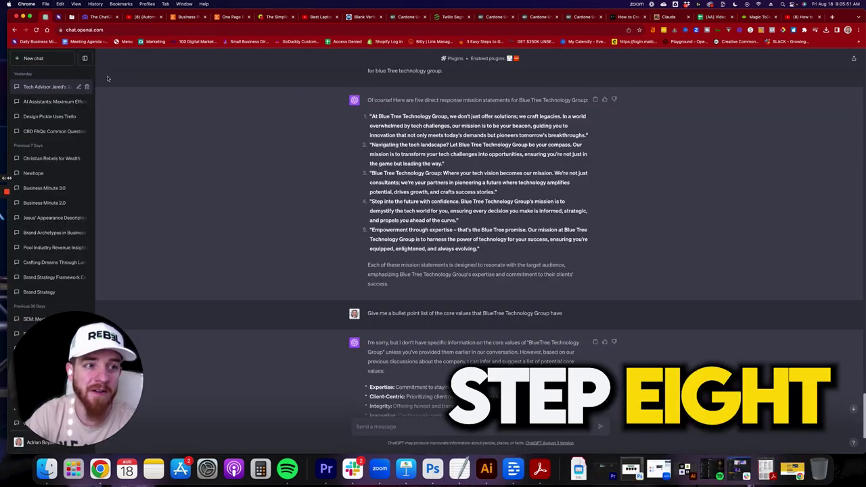
click(48, 59)
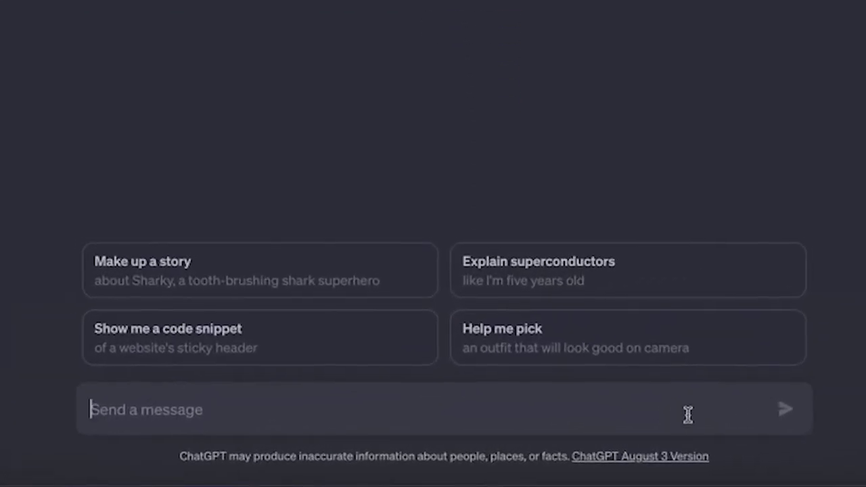
key(ctrl+v)
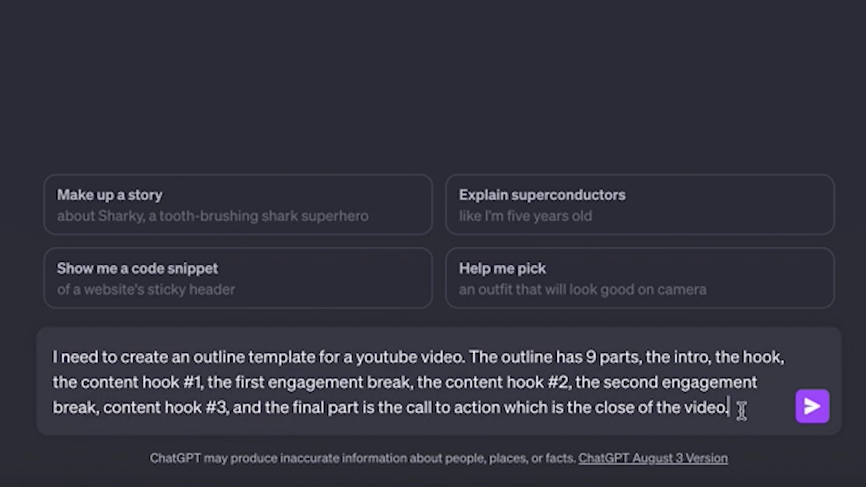
text(I want this video)
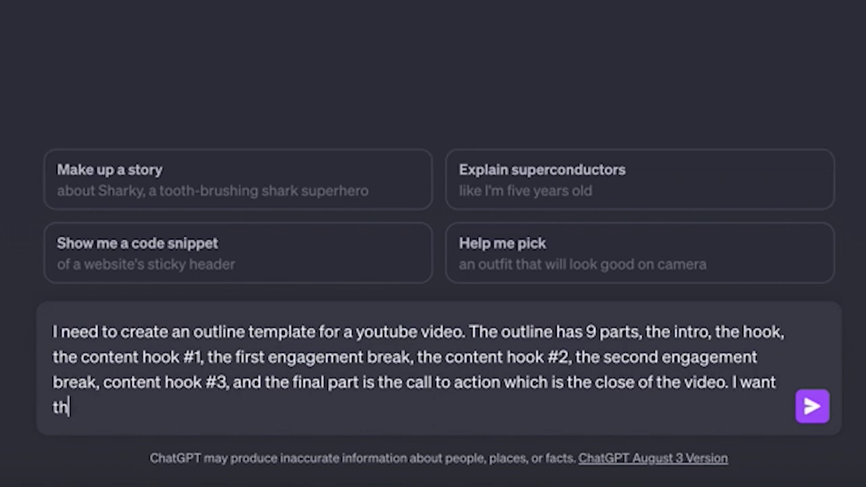
text( to be abo)
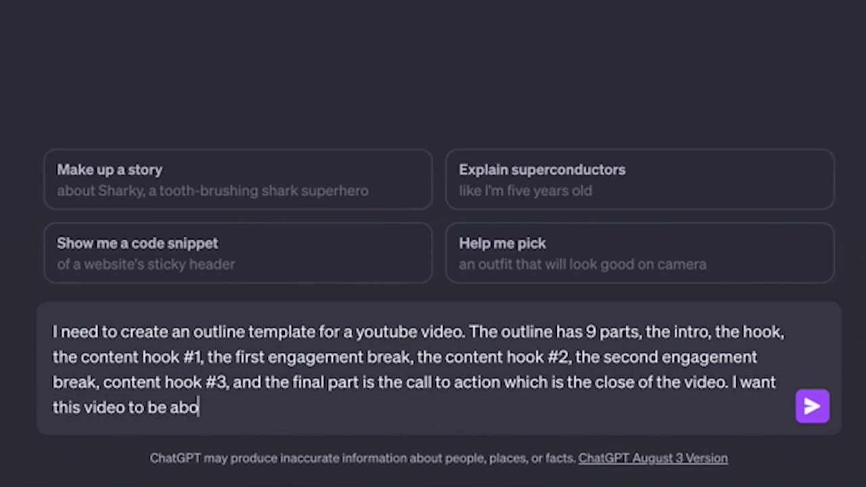
text(ut how to c)
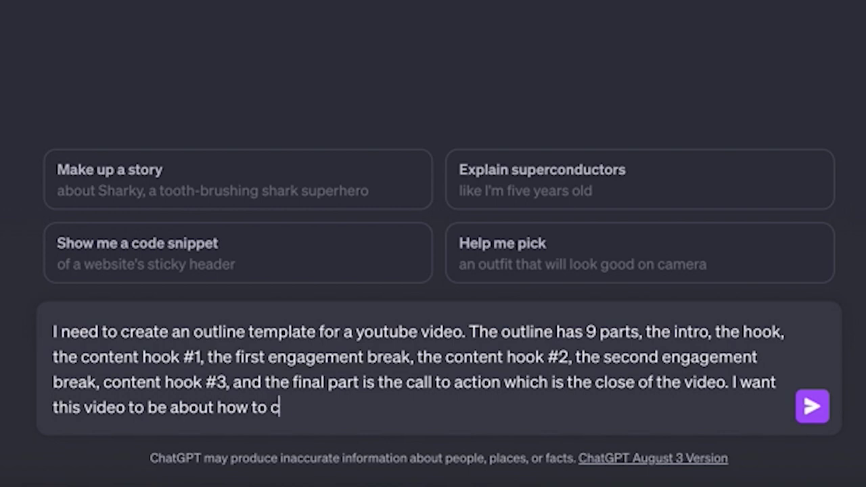
text(reate an outline for youtube.)
drag(699, 389, 666, 411)
key(BackSpace)
key(super+a)
key(BackSpace)
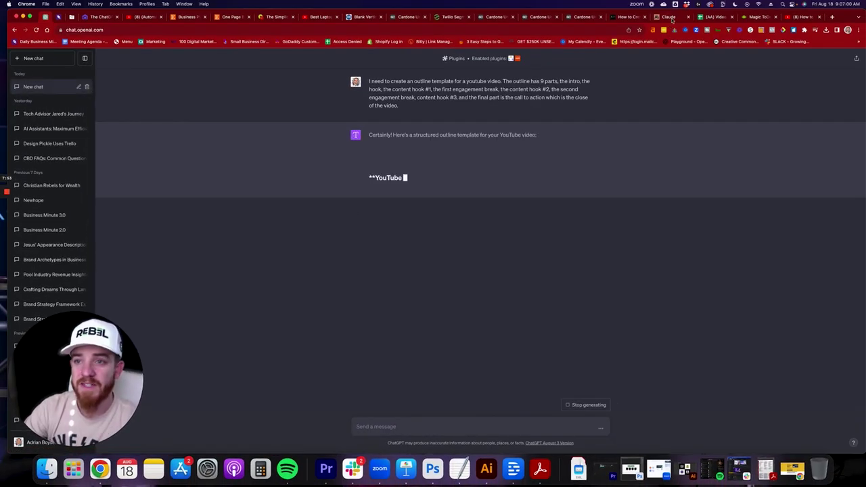
Copy the quoted outline prompt from Step 10 of the process spreadsheet into a new message in the ChatGPT outline chat.
click(670, 18)
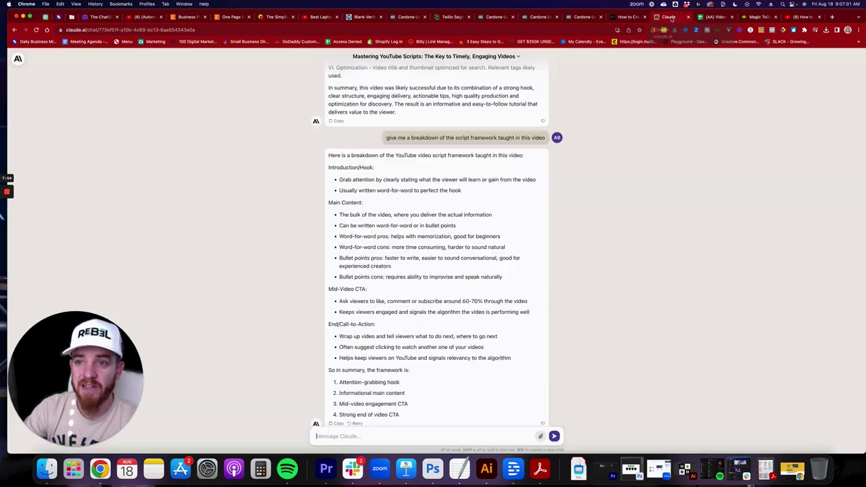
click(717, 17)
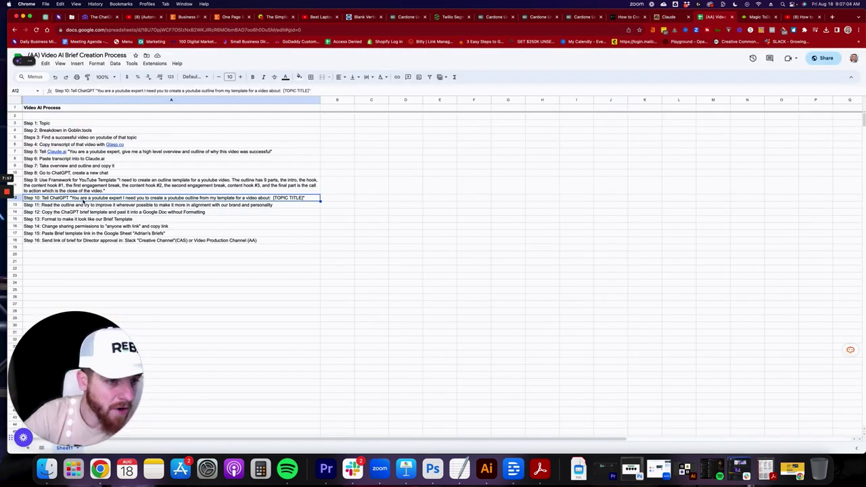
double_click(73, 198)
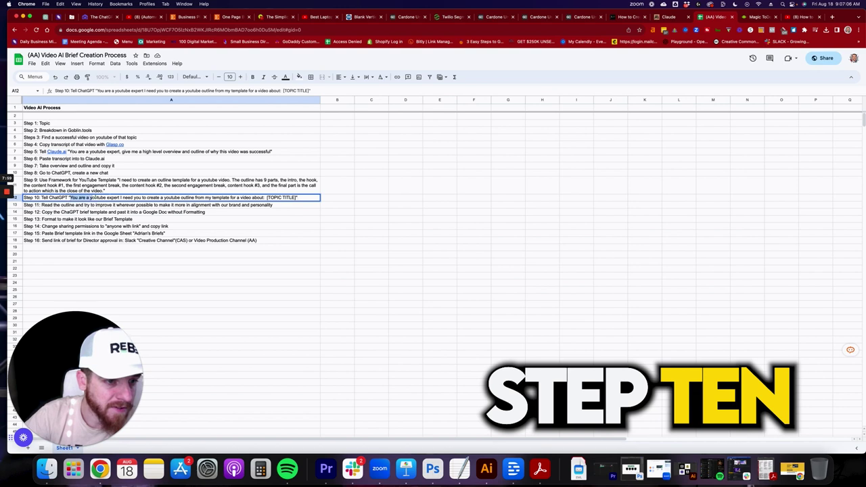
drag(153, 197, 241, 197)
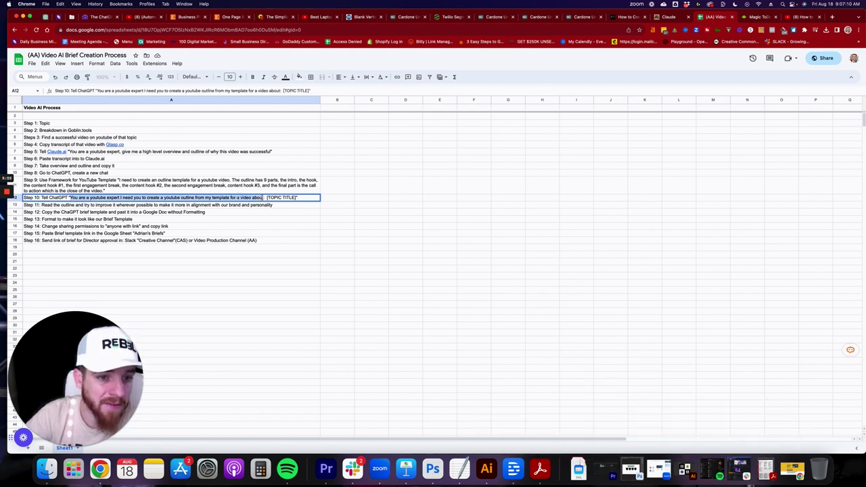
drag(297, 198, 298, 197)
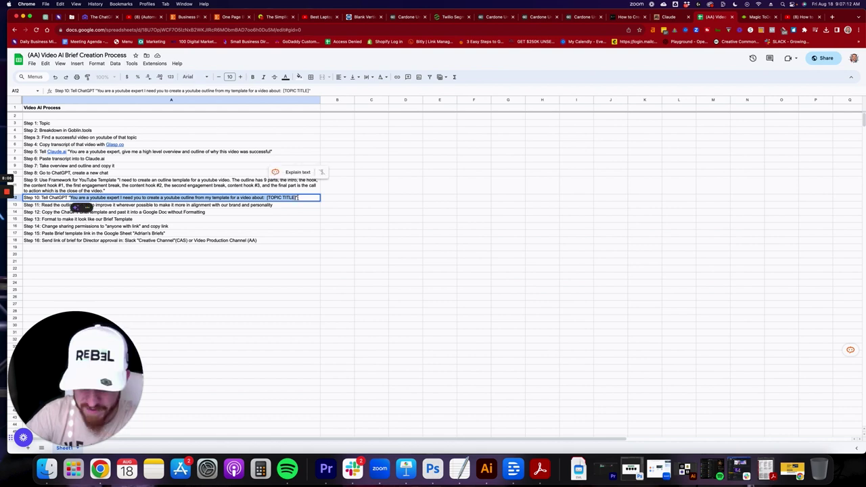
click(45, 16)
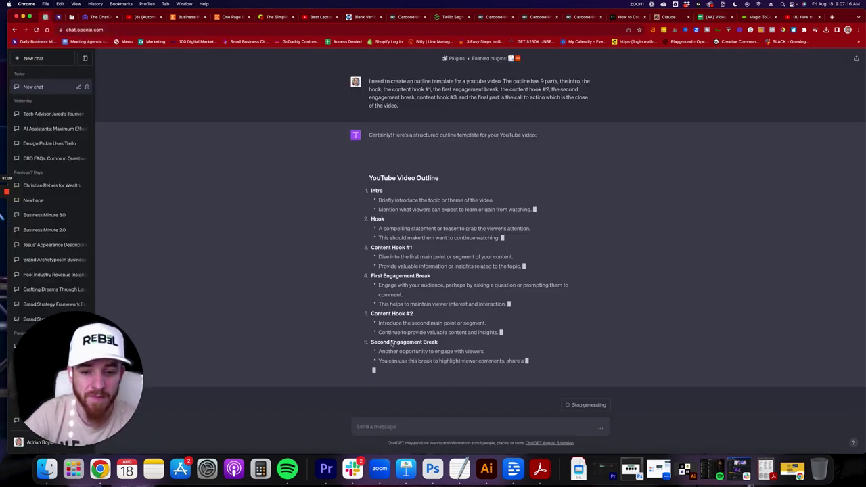
text(You are a youtube expert I need you to create a youtube outline from my template for a video about: [TOPIC TITLE])
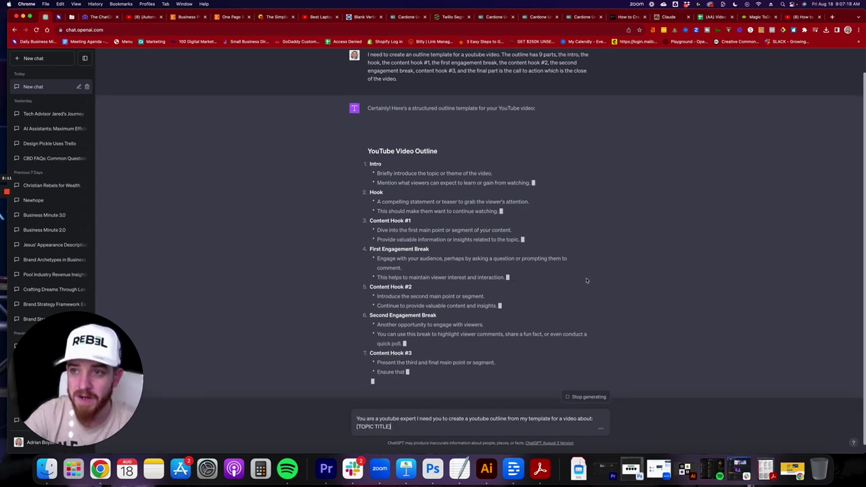
Check Step 11 in the process spreadsheet, and copy the title of the Think Media YouTube video.
click(709, 17)
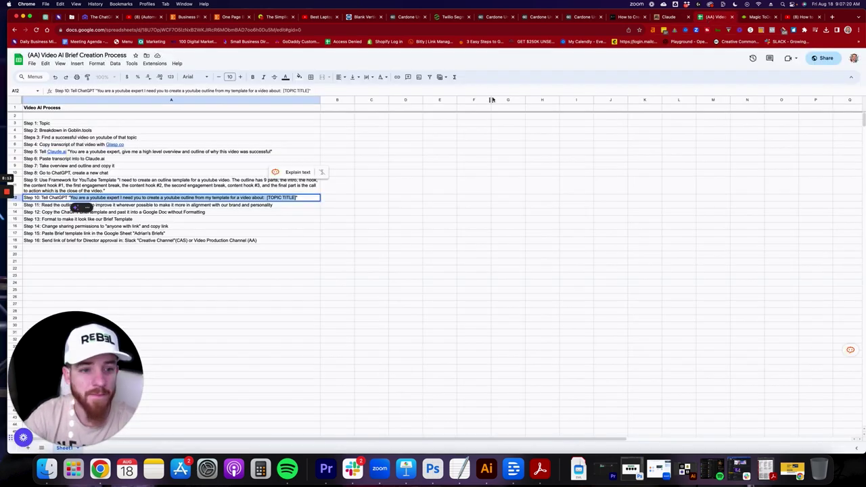
click(261, 206)
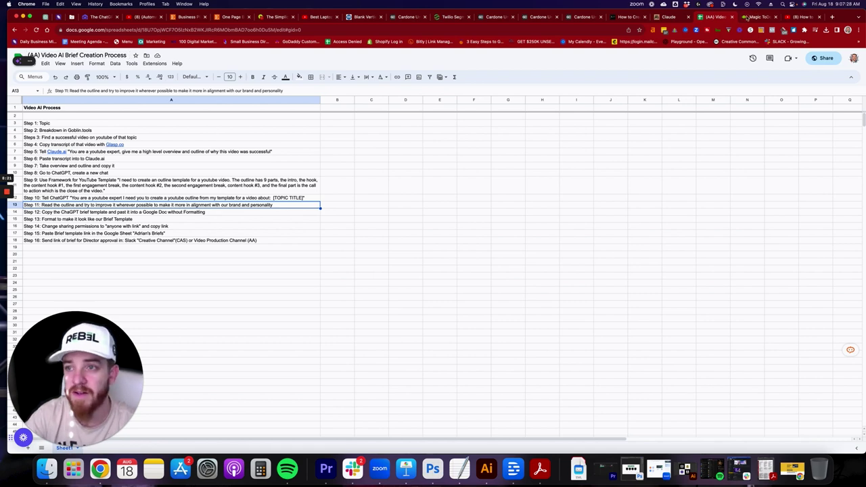
click(796, 18)
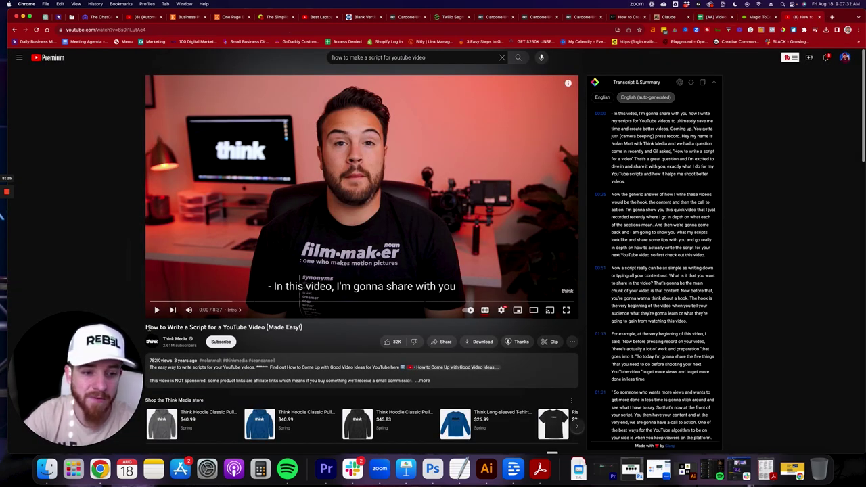
drag(147, 328, 319, 328)
key(super+c)
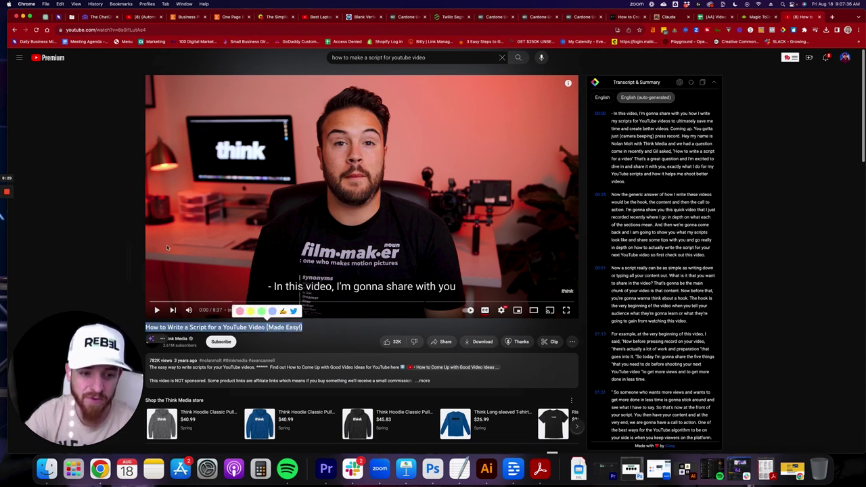
click(113, 228)
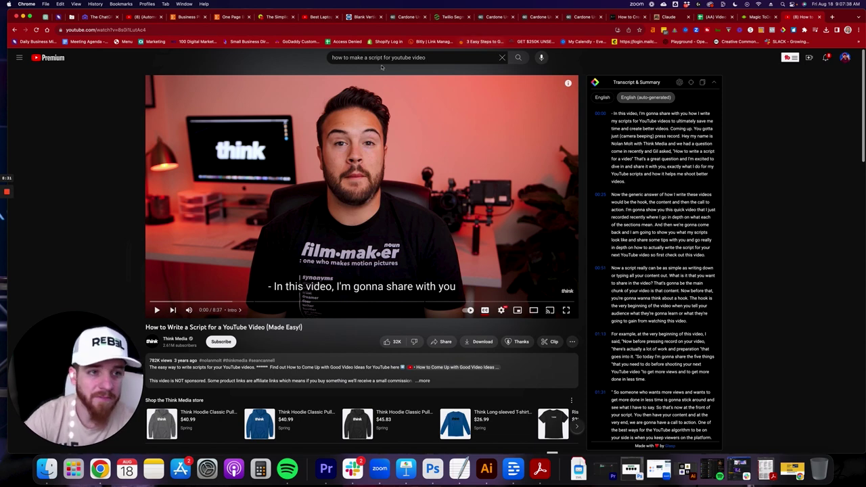
Replace [TOPIC TITLE] in the ChatGPT prompt with "How to Write a Script for a YouTube Video" and send it.
click(714, 18)
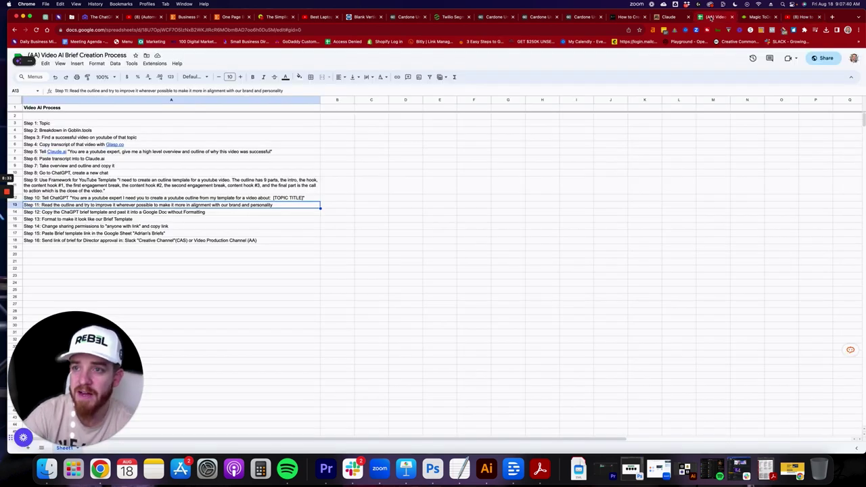
click(64, 16)
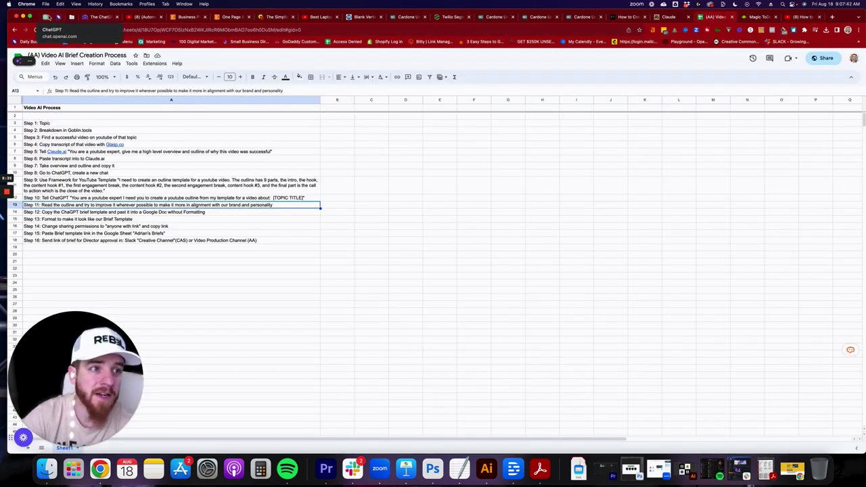
key(super+v)
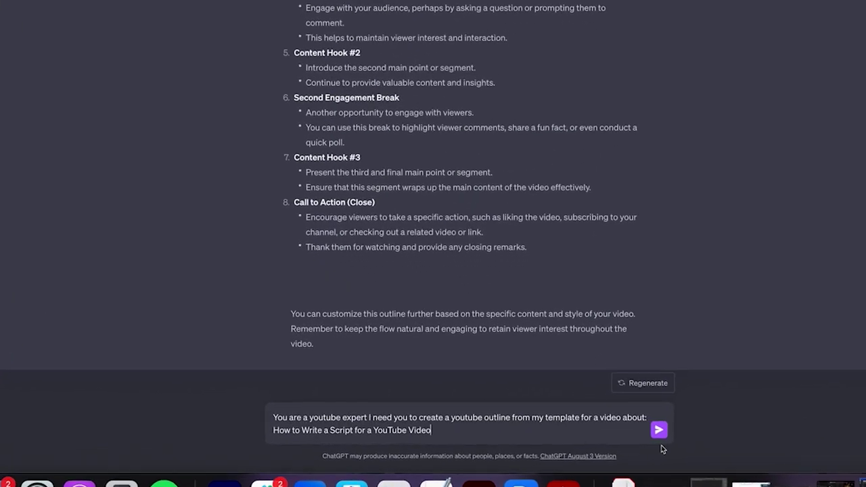
click(645, 429)
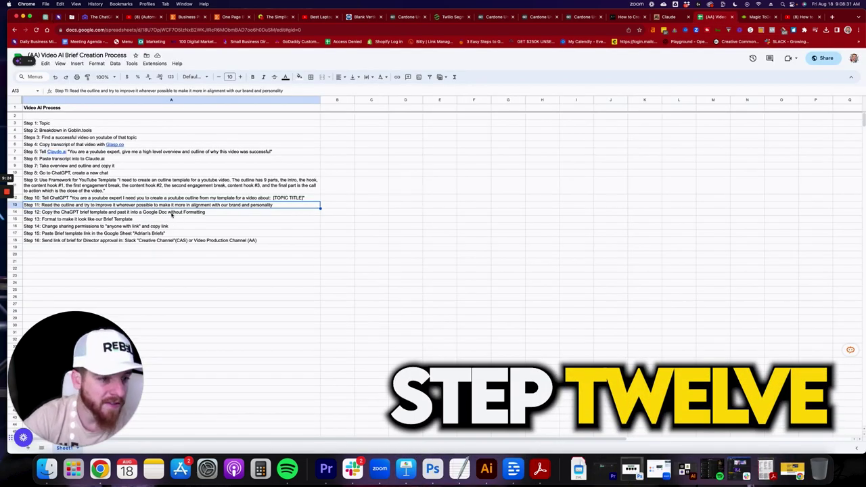
Check Step 12 in the process spreadsheet, and create a blank Google Docs document.
click(153, 213)
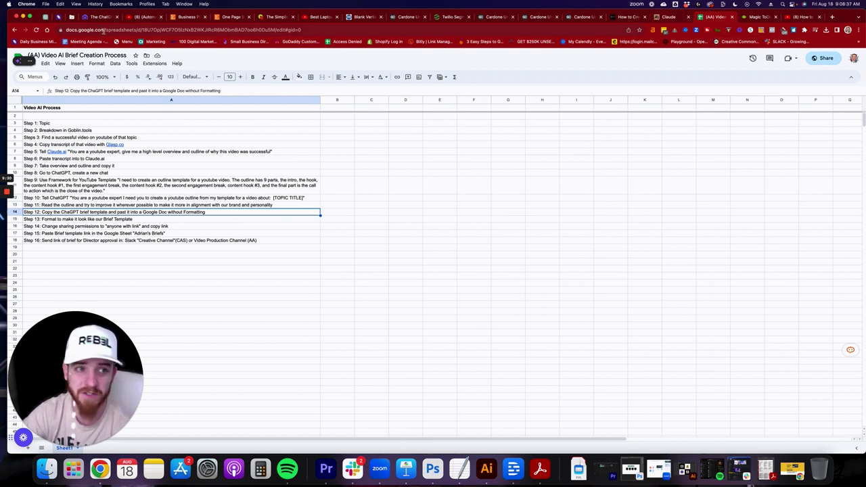
click(833, 18)
text(doc)
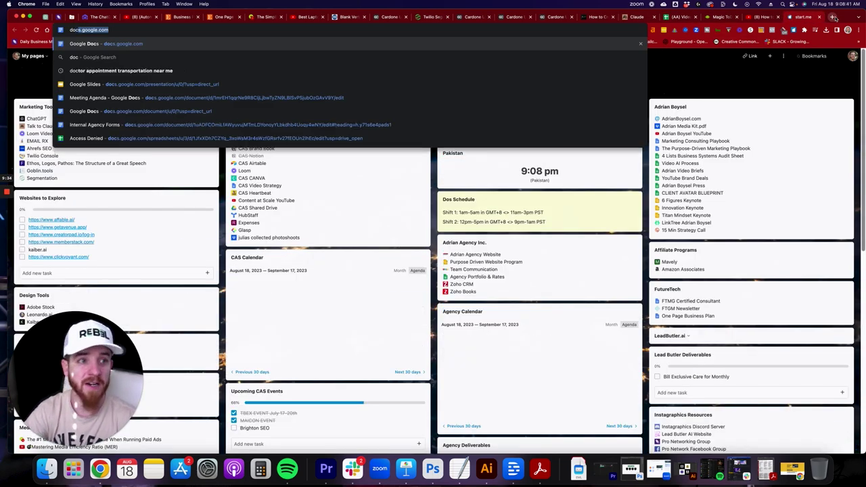
key(Return)
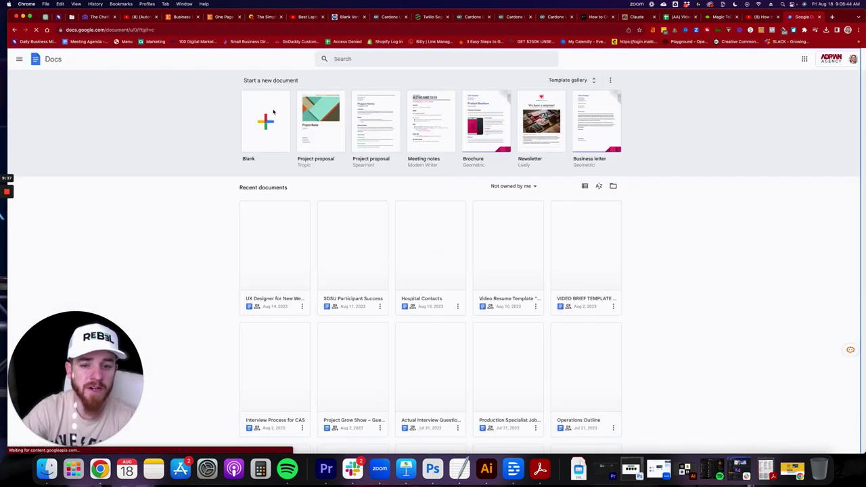
click(273, 112)
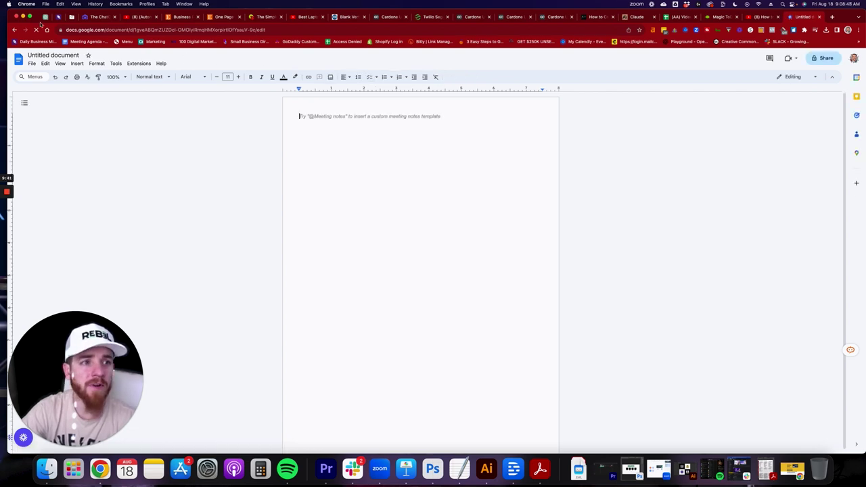
Copy ChatGPT's full response with the script-writing video outline and paste it into the blank document without formatting.
key(super+2)
scroll(519, 200, up, 5)
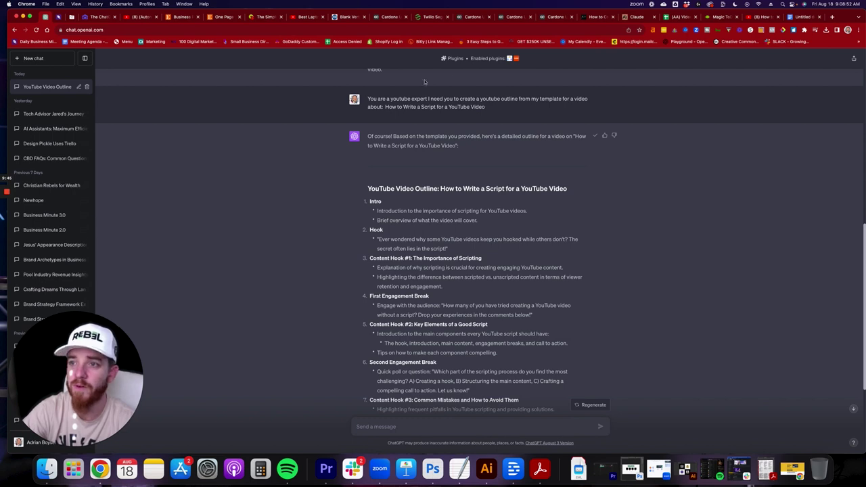
click(805, 17)
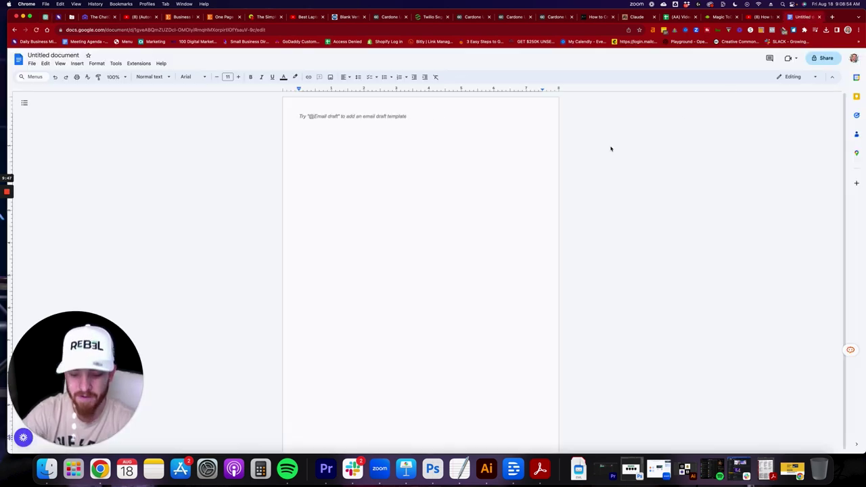
key(super+v)
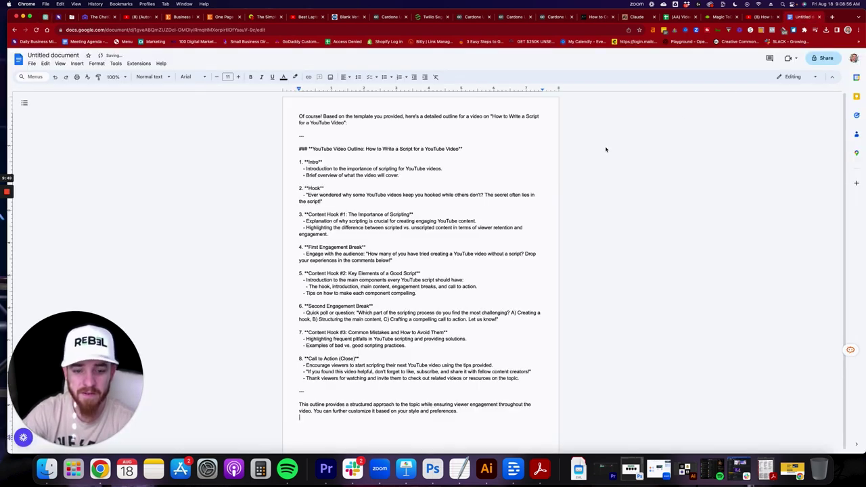
key(super+z)
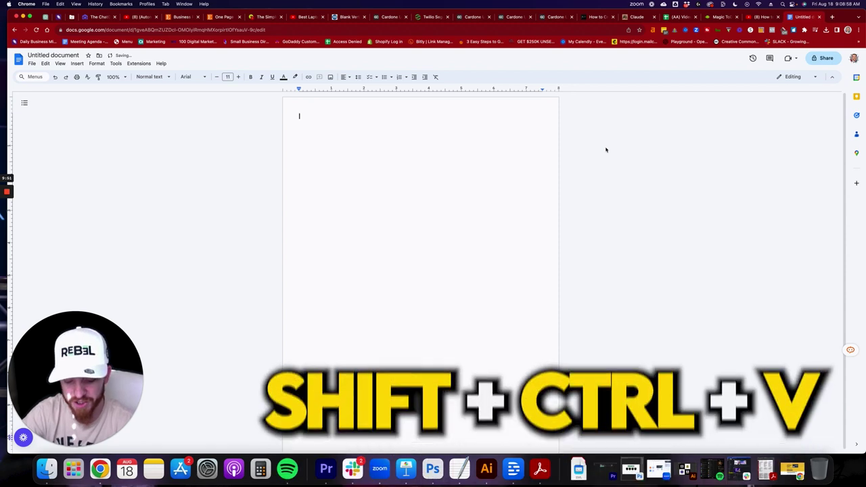
key(super+shift+v)
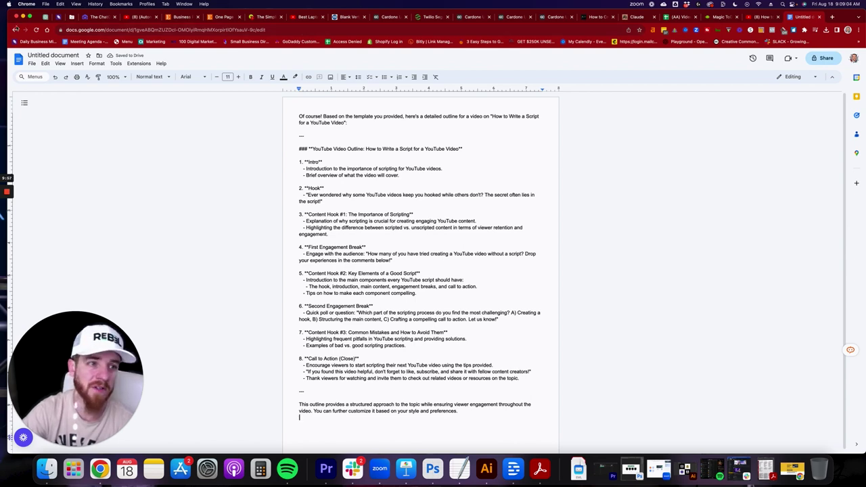
Copy only the outline from ChatGPT's response, without its introductory and closing remarks, and clear all the old text from the Google Docs document.
key(super+3)
scroll(482, 267, down, 1)
scroll(480, 268, down, 3)
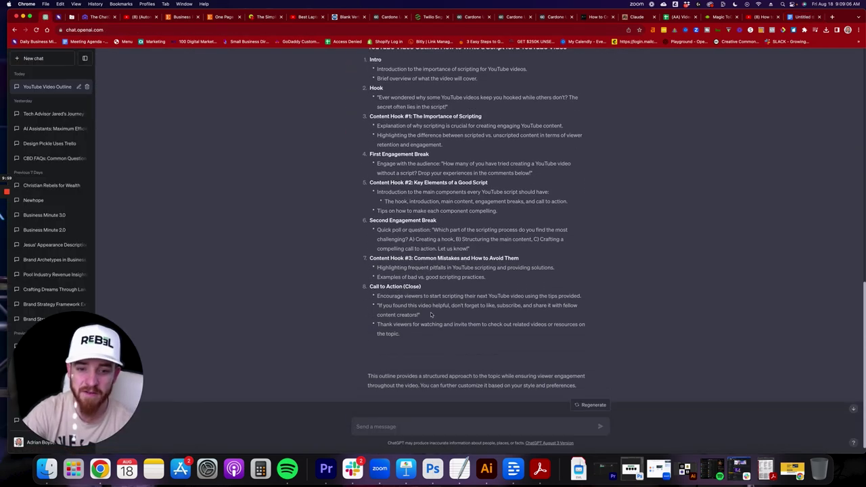
drag(413, 336, 367, 138)
key(ctrl+c)
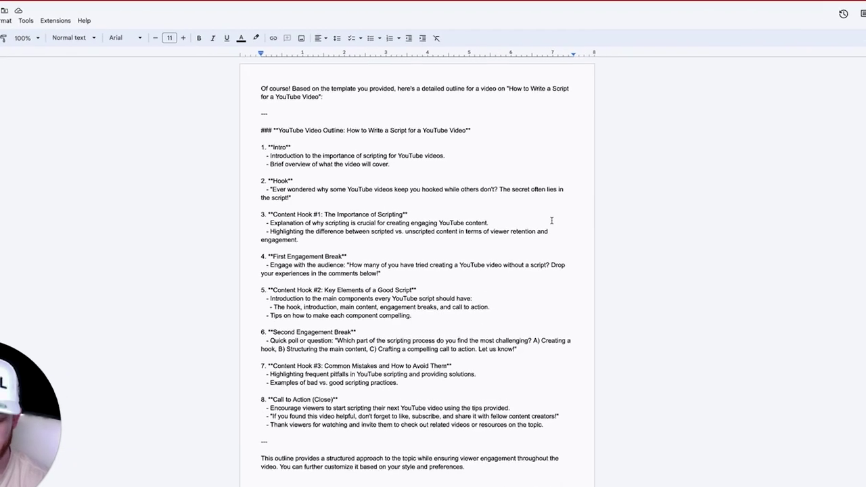
key(ctrl+a)
key(BackSpace)
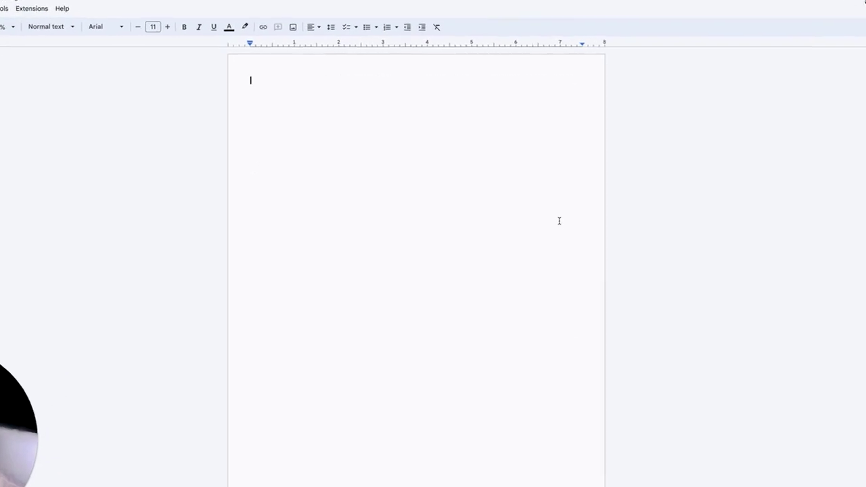
Try pasting the copied outline into the empty document with its ChatGPT formatting and as plain text, undoing each paste.
key(ctrl+v)
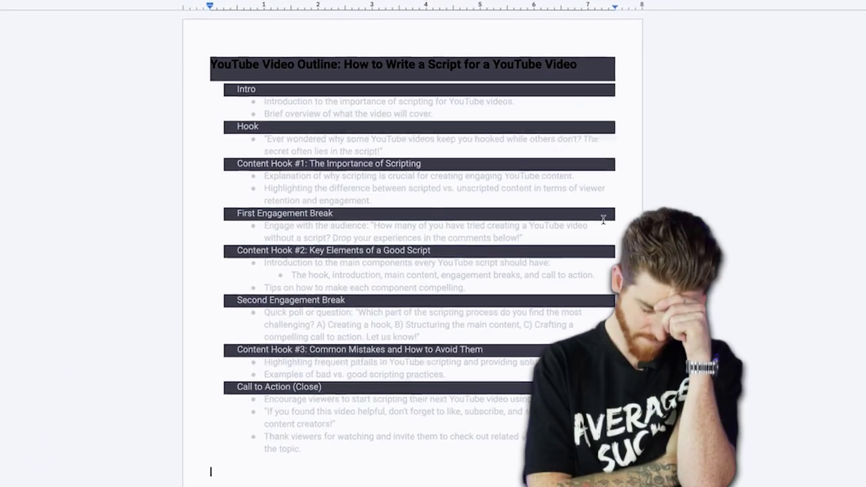
key(ctrl+z)
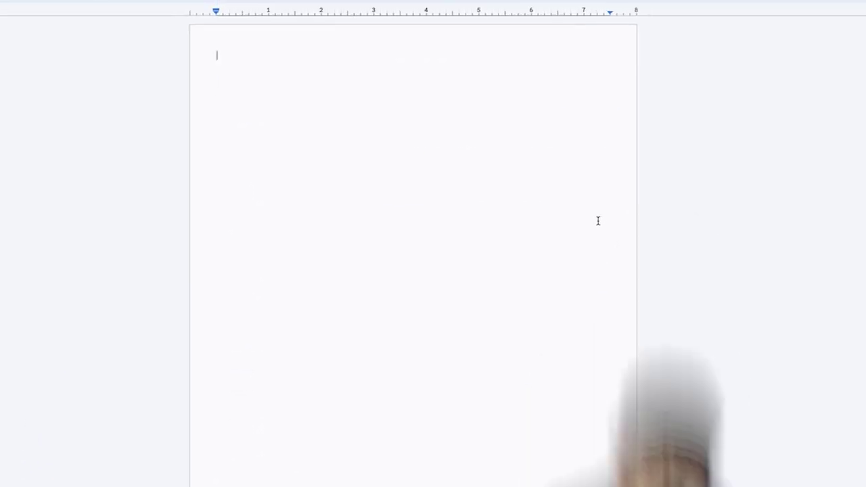
key(ctrl+shift+v)
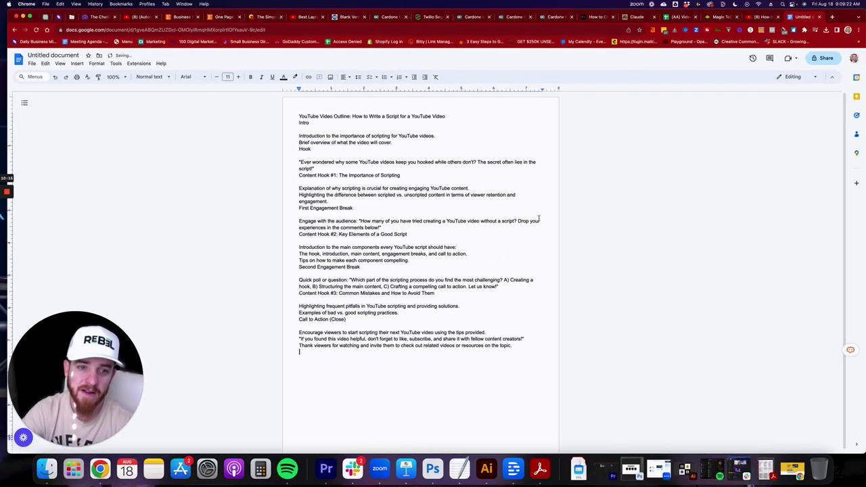
key(super+z)
click(98, 16)
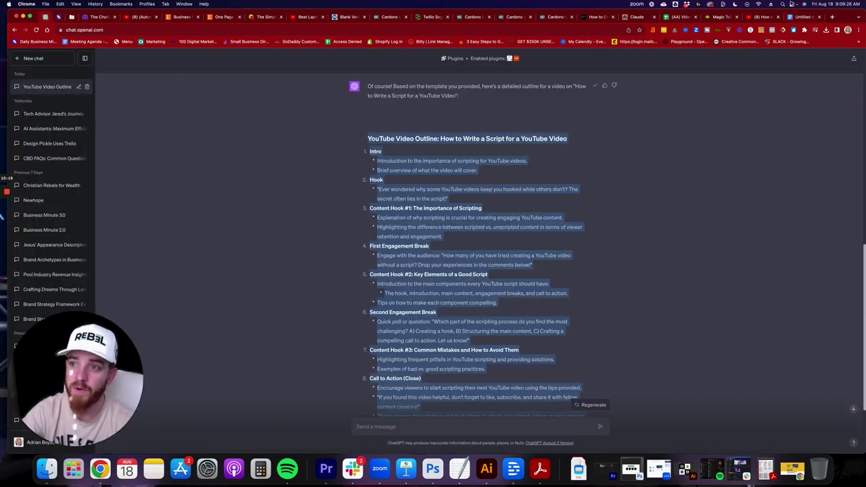
click(801, 17)
key(super+v)
key(super+z)
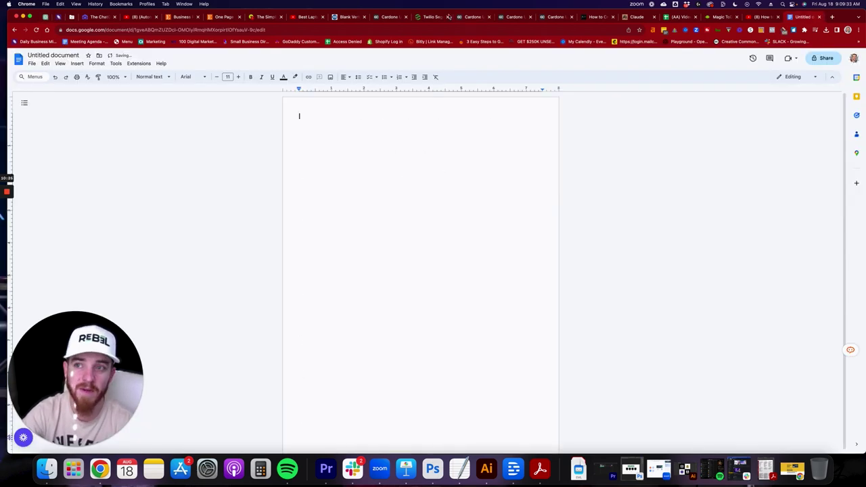
Paste the ChatGPT outline into the empty document without formatting.
click(98, 16)
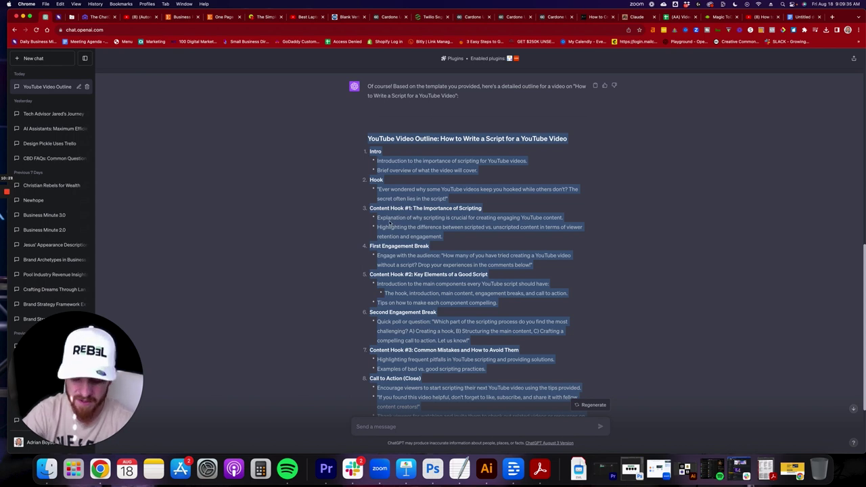
click(800, 17)
key(super+v)
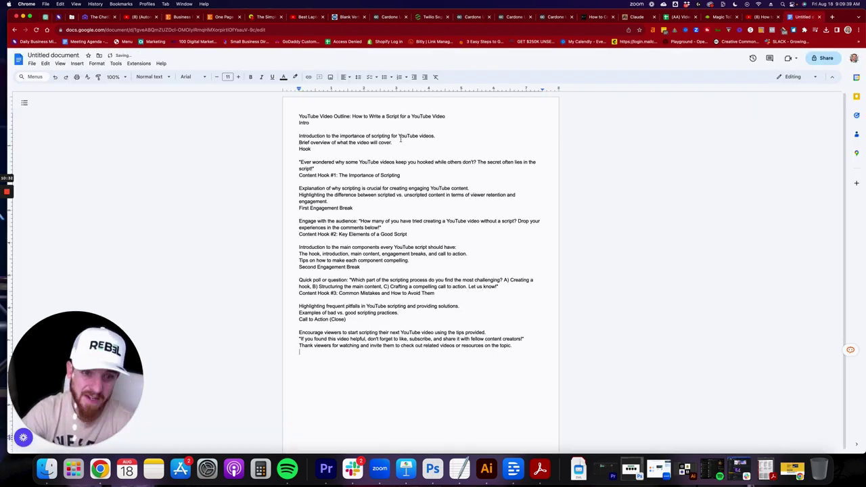
Make the "Content Hook #1: The Importance of Scripting", "Hook" and "Intro" headings bold.
drag(406, 175, 268, 177)
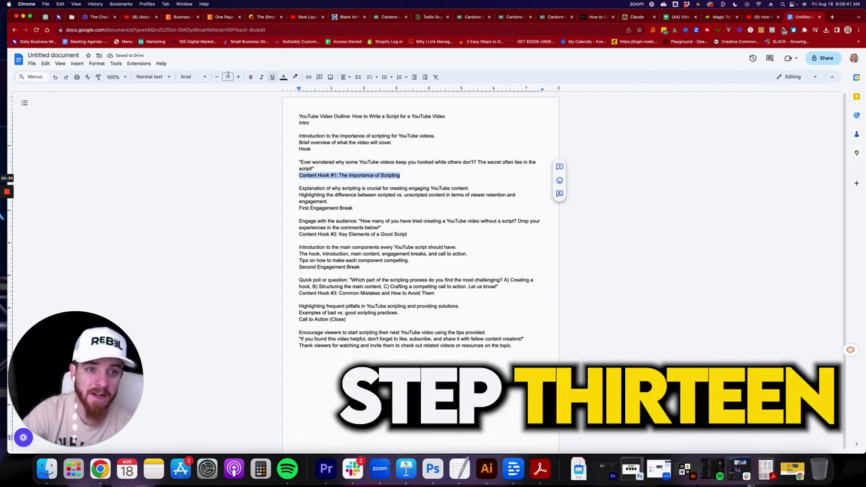
click(251, 76)
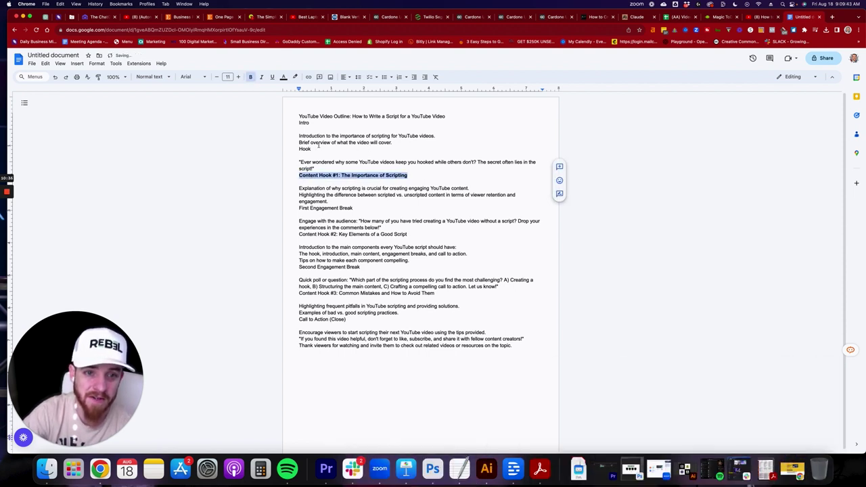
drag(363, 147, 287, 149)
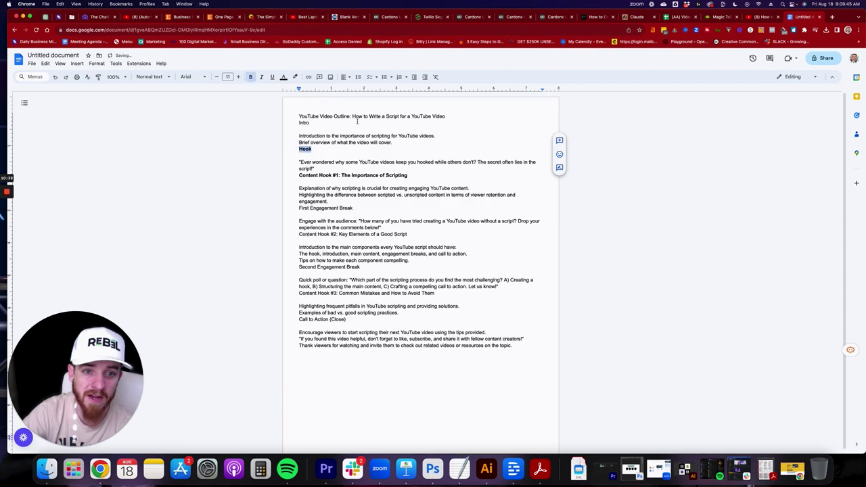
drag(331, 123, 296, 123)
click(250, 76)
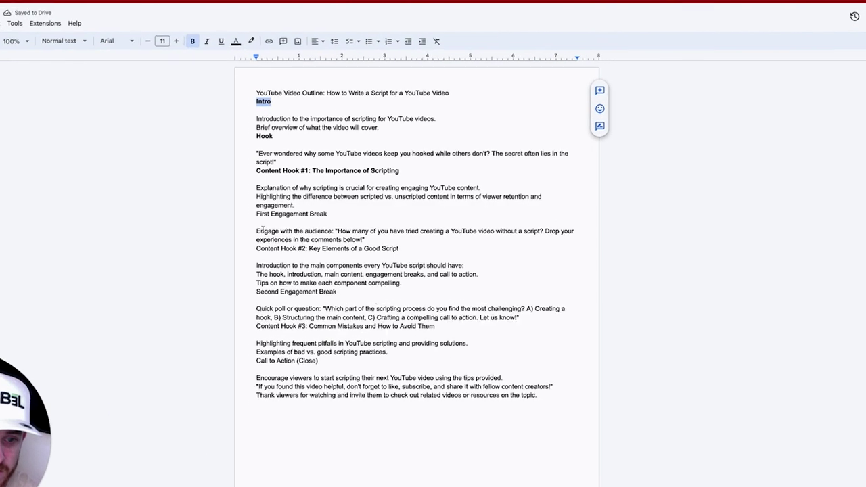
Make the First Engagement Break, Content Hook #2, Content Hook #3 and Second Engagement Break headings bold.
drag(257, 231, 334, 231)
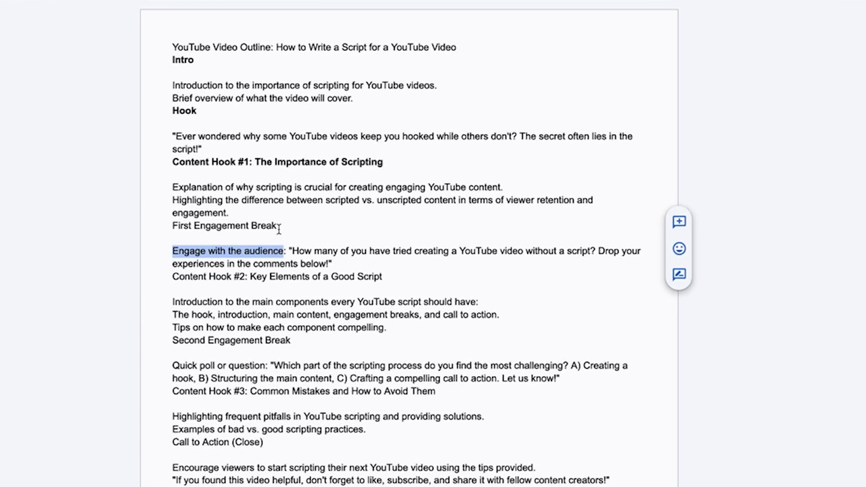
drag(278, 225, 173, 225)
key(ctrl+b)
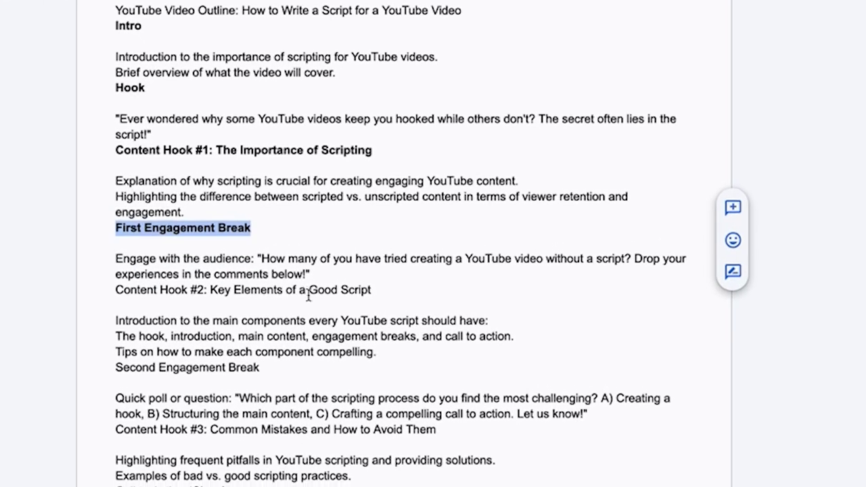
drag(113, 290, 386, 274)
key(ctrl+b)
drag(112, 399, 429, 380)
key(ctrl+b)
click(128, 307)
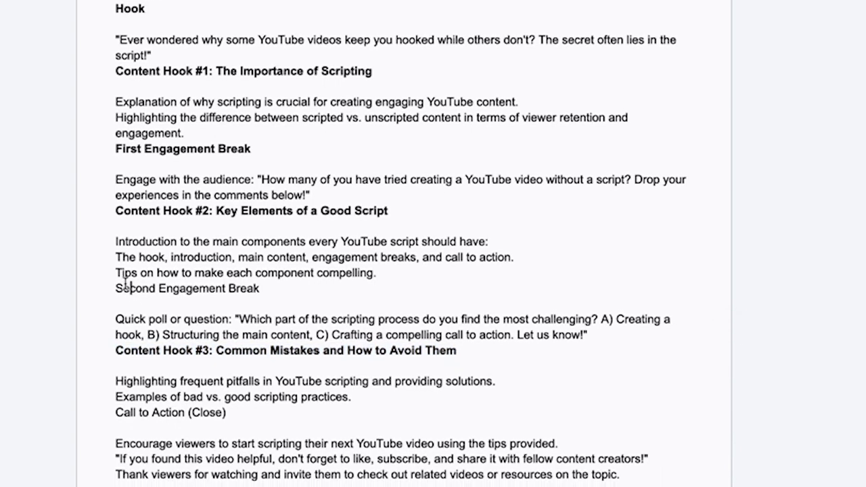
drag(116, 287, 286, 283)
key(ctrl+b)
Insert a blank line above the Intro, Hook, Content Hook #1, First Engagement Break, Content Hook #2 and Second Engagement Break headings.
click(151, 273)
key(Return)
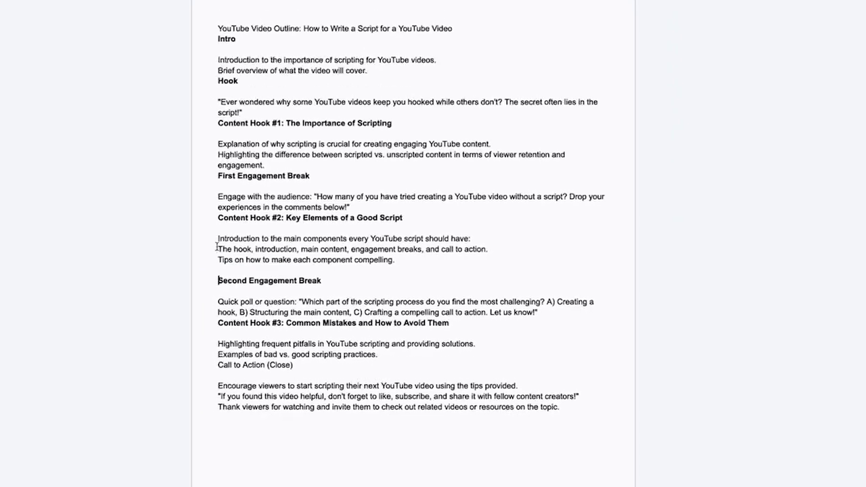
click(217, 175)
key(Return)
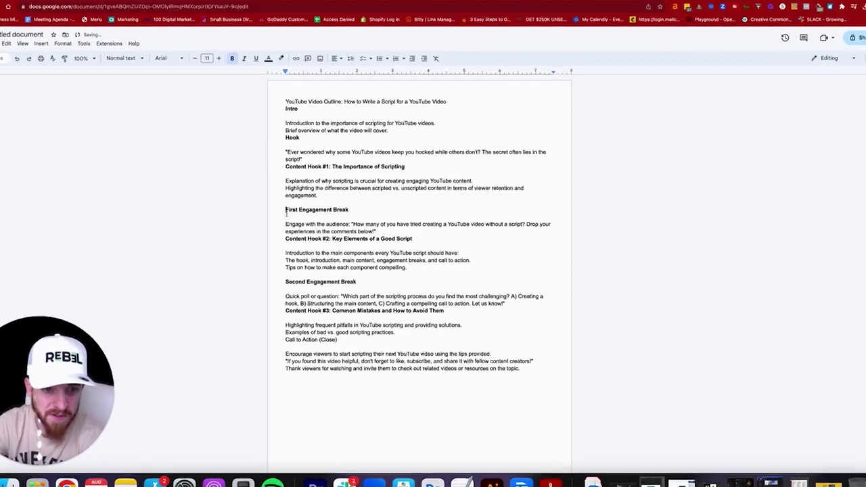
click(285, 238)
key(Return)
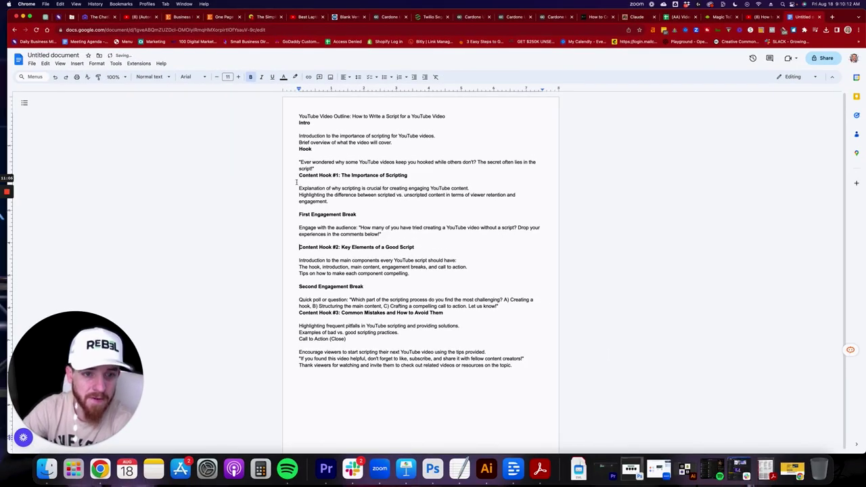
click(299, 175)
key(Return)
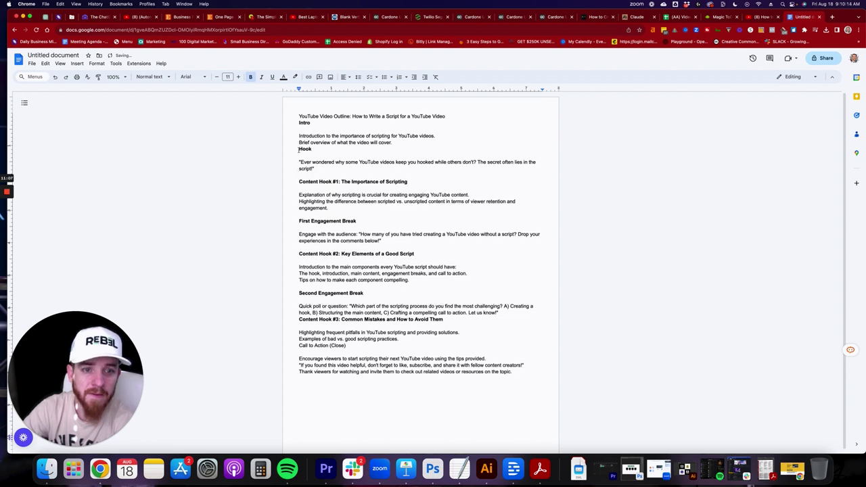
click(299, 148)
key(Return)
click(300, 122)
key(Return)
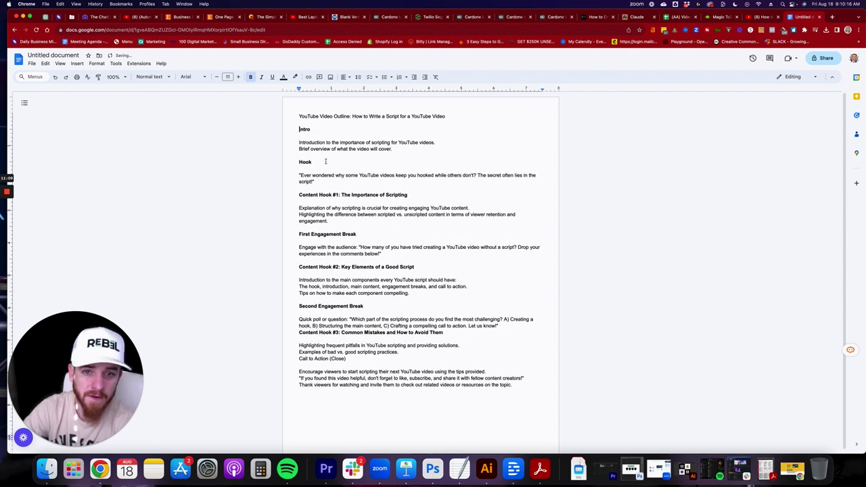
Center the title line "YouTube Video Outline: How to Write a Script for a YouTube Video".
triple_click(342, 116)
click(344, 77)
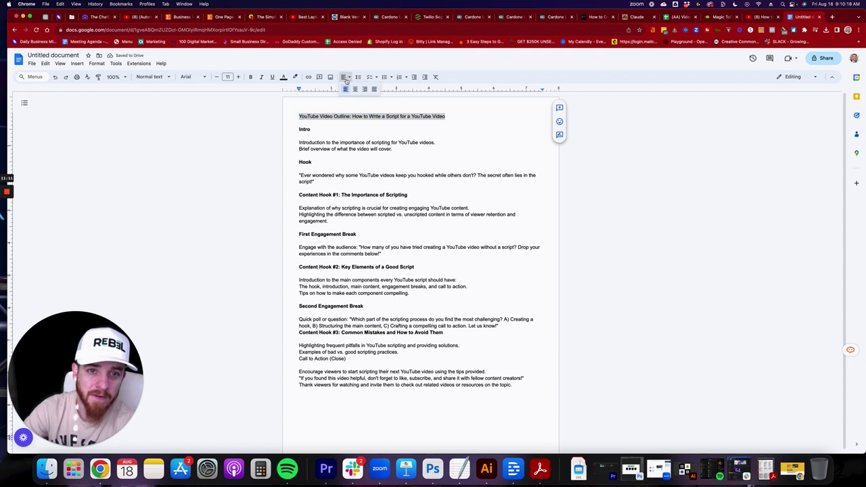
click(355, 89)
click(286, 166)
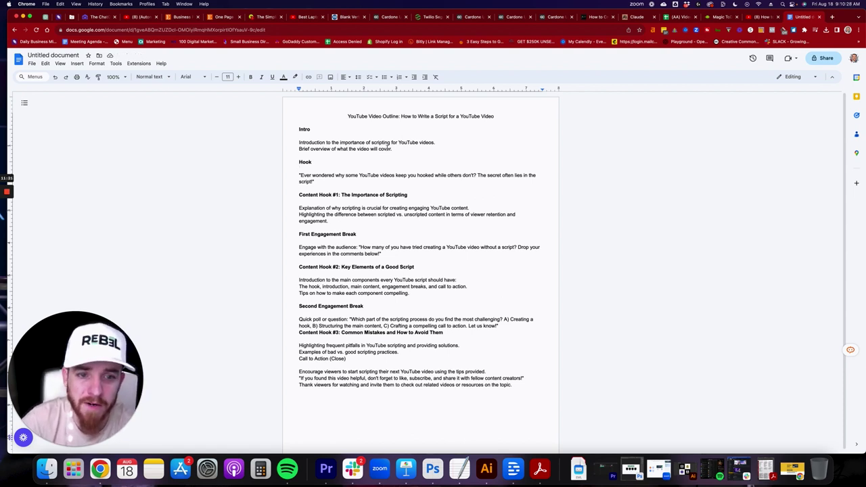
Move the Hook heading and its text above the Intro section, separated from it by a blank line.
drag(314, 181, 297, 162)
key(ctrl+c)
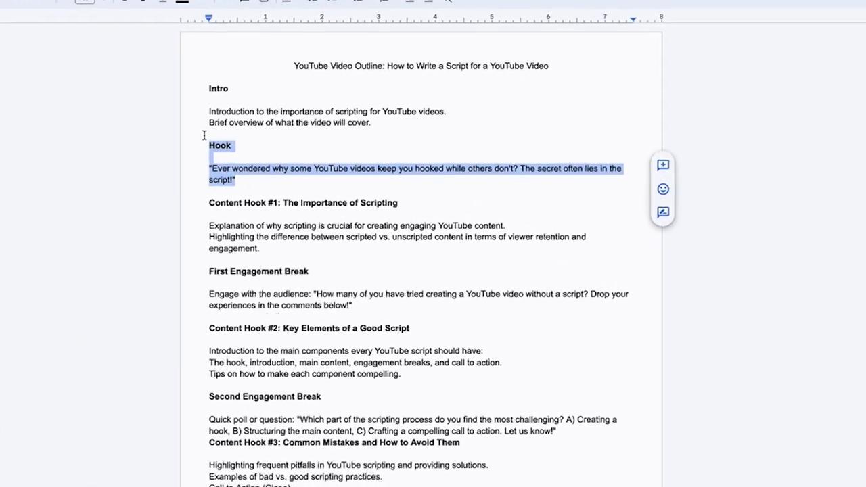
key(BackSpace)
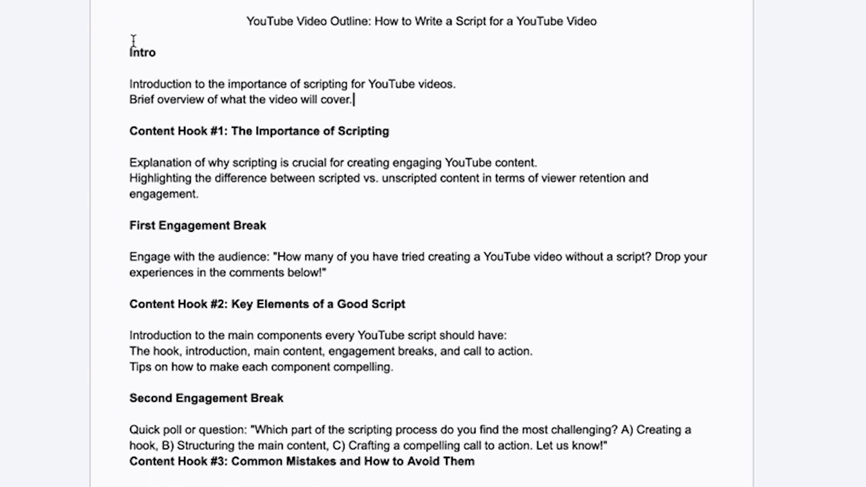
click(116, 52)
key(Return)
key(Return)
key(Up)
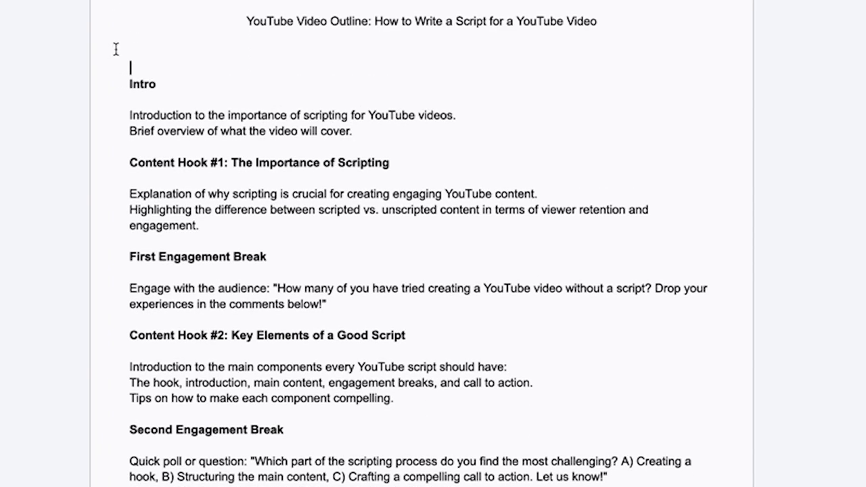
key(ctrl+v)
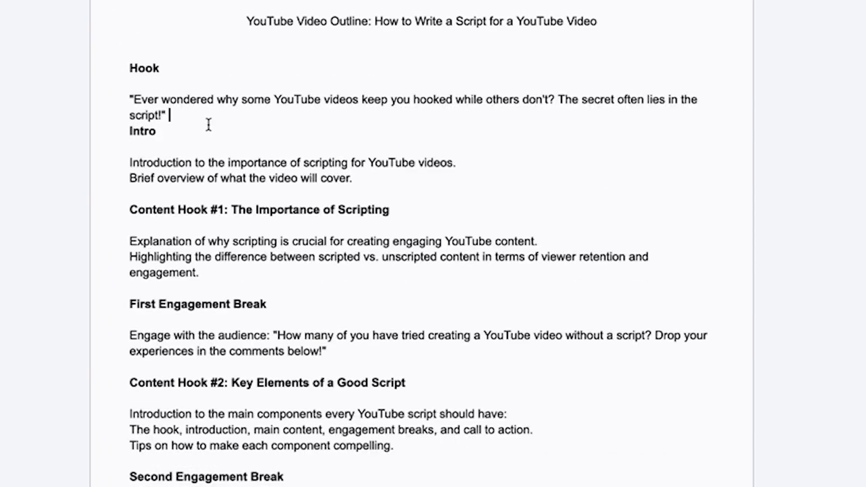
key(Return)
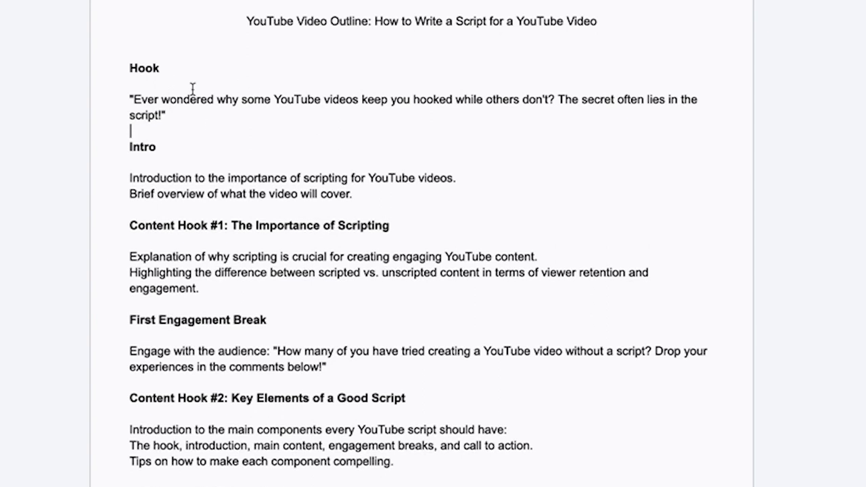
Read through the outline's sections from the Hook down to the Call to Action (Close) to check their order and spacing.
scroll(176, 115, down, 1)
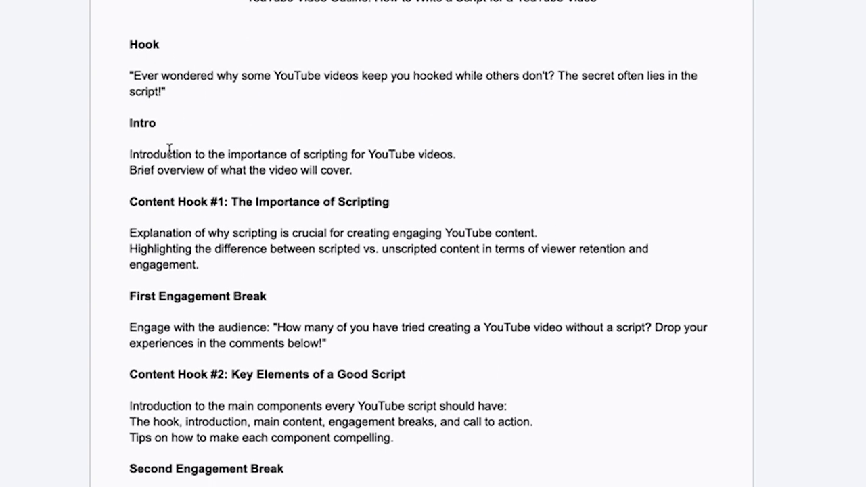
scroll(165, 155, down, 1)
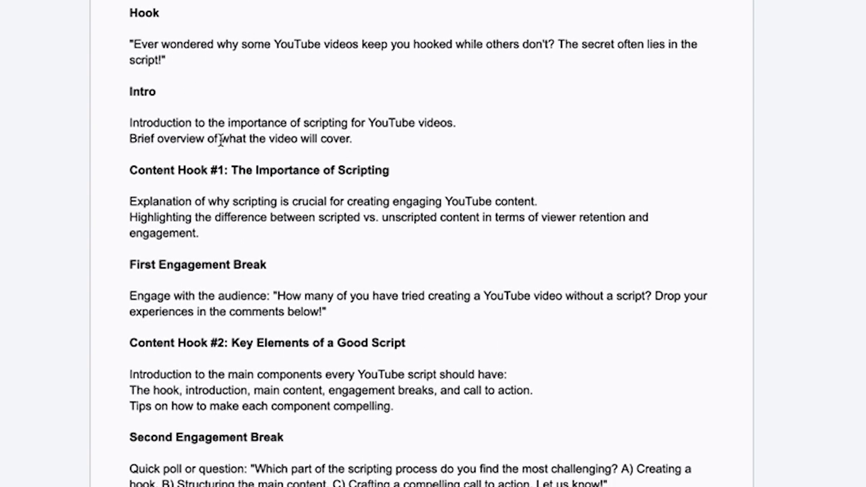
scroll(220, 130, down, 1)
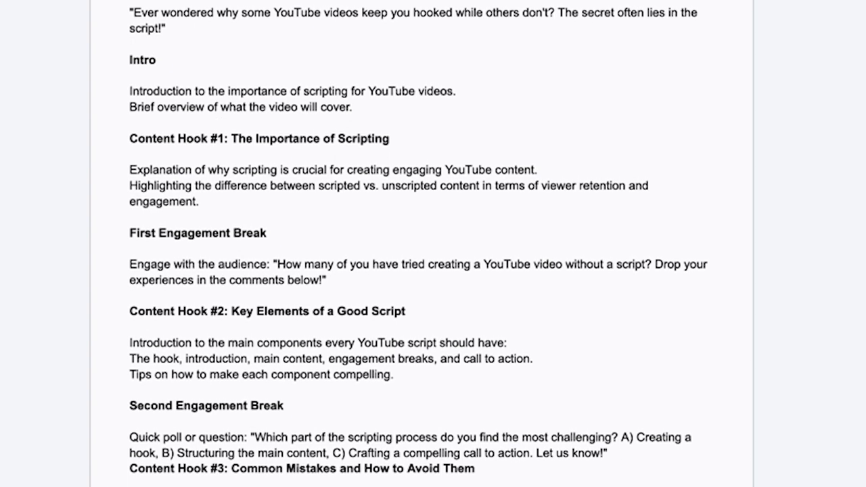
scroll(246, 124, down, 1)
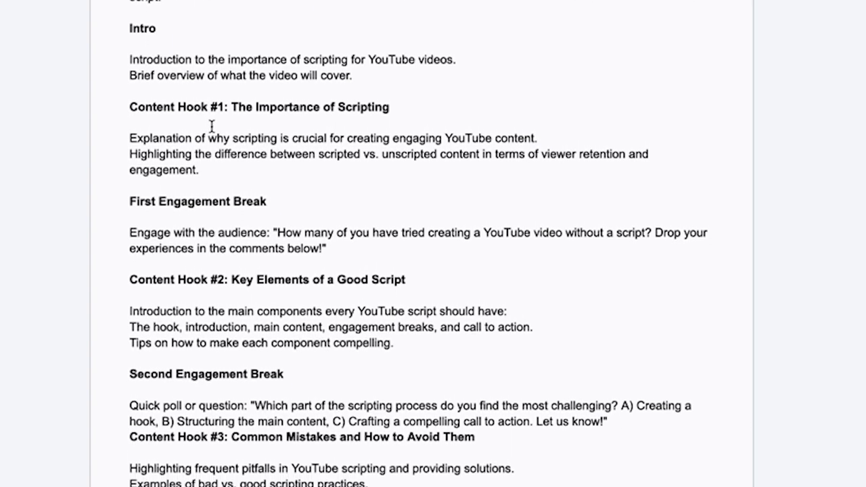
scroll(210, 117, down, 1)
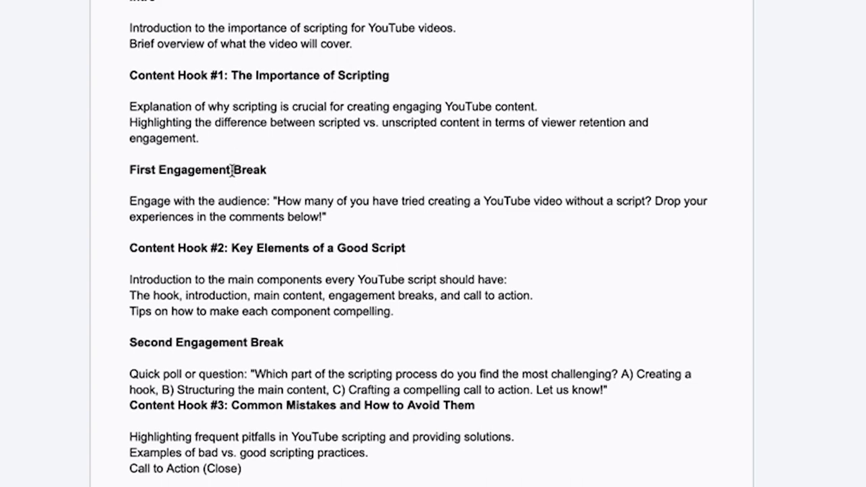
scroll(273, 227, down, 1)
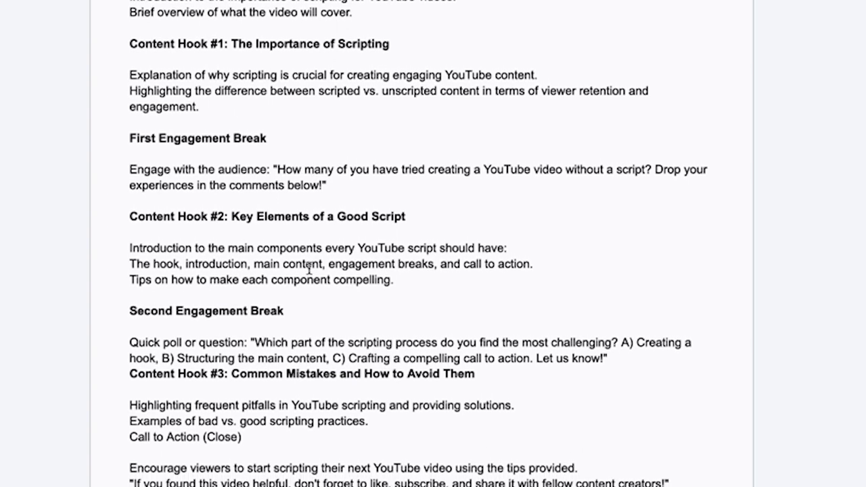
scroll(285, 249, down, 1)
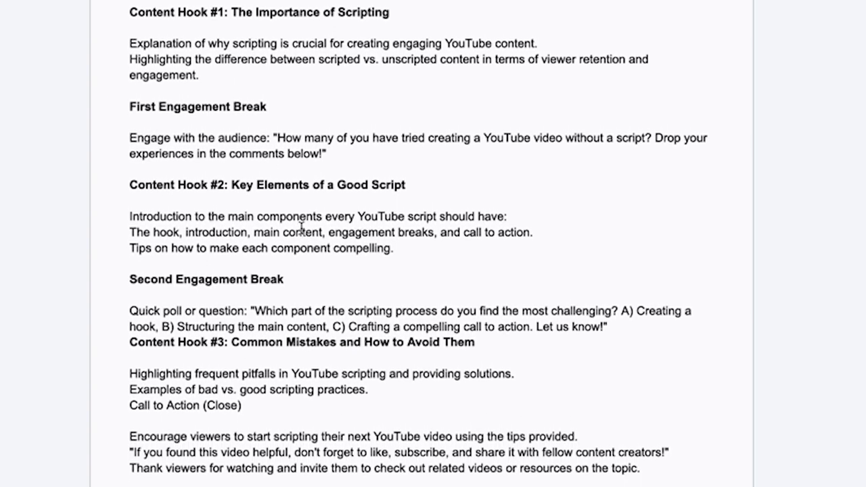
scroll(247, 297, down, 1)
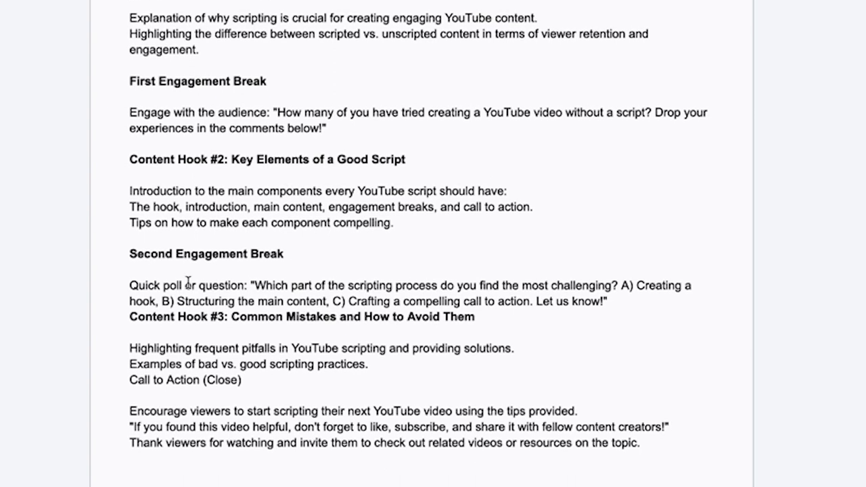
scroll(207, 292, down, 1)
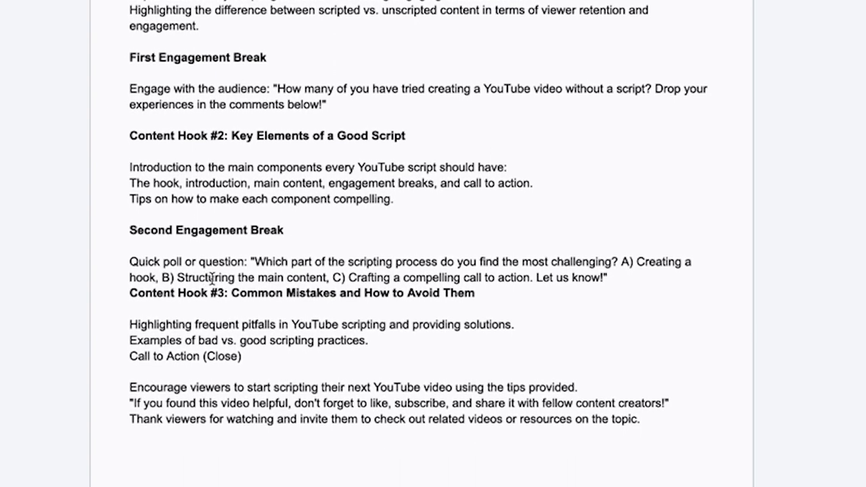
scroll(211, 271, down, 1)
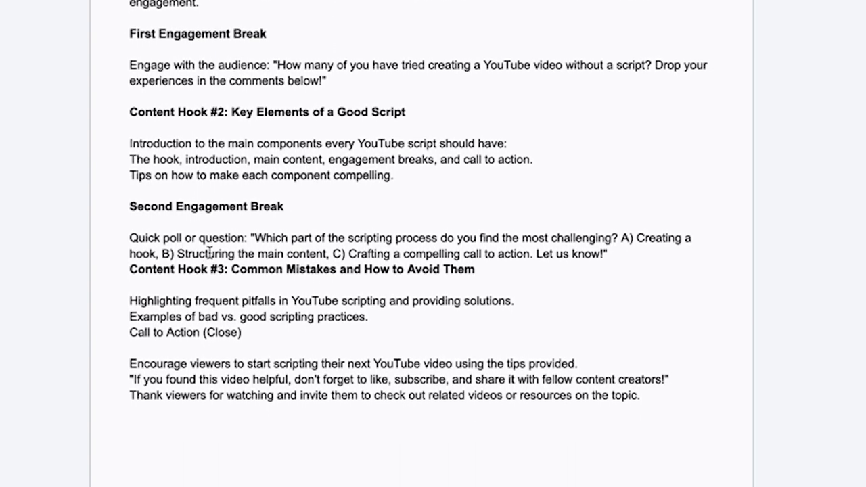
Insert a blank line above the "Content Hook #3: Common Mistakes and How to Avoid Them" heading.
scroll(124, 281, down, 1)
click(127, 261)
key(Return)
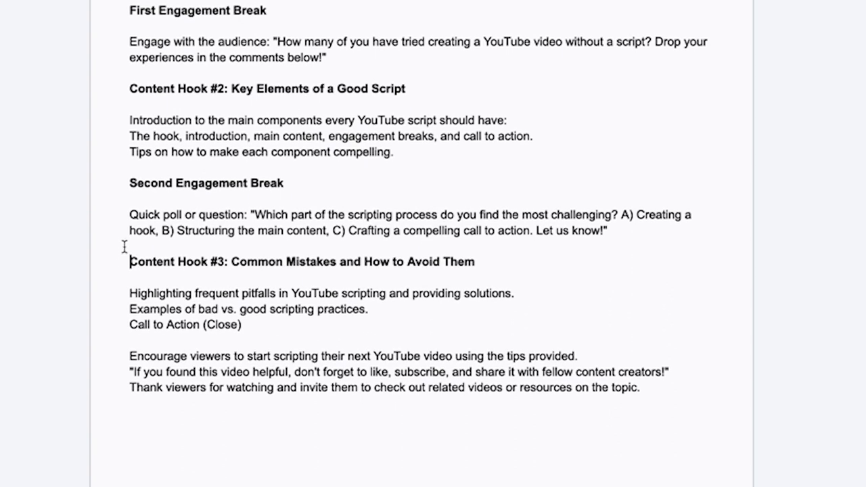
scroll(142, 232, down, 1)
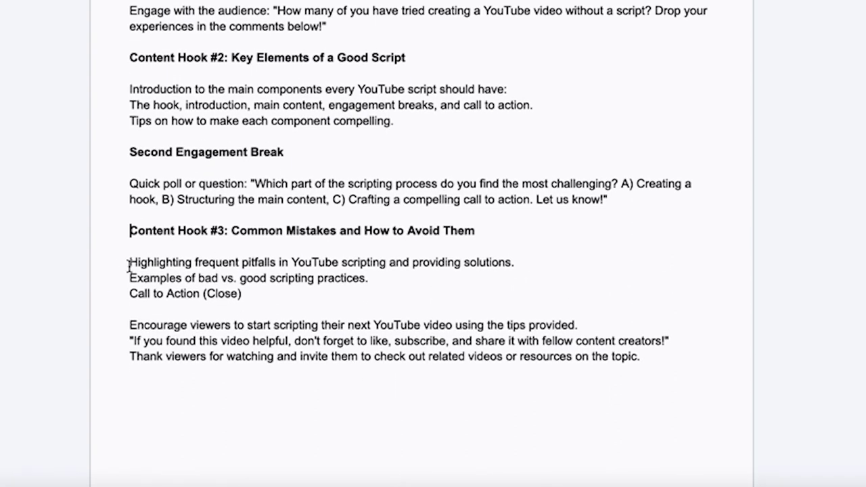
drag(129, 262, 261, 271)
click(341, 275)
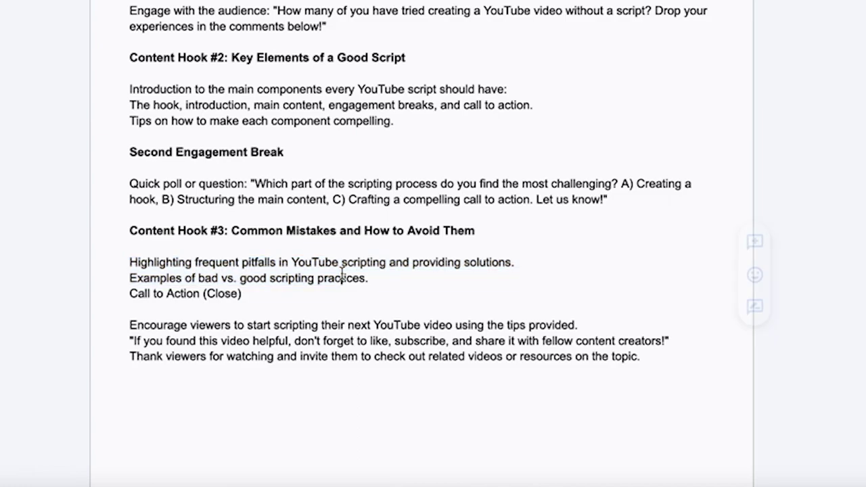
Insert a blank line above the "Call to Action (Close)" heading and make the heading bold.
click(129, 293)
key(Return)
key(shift+End)
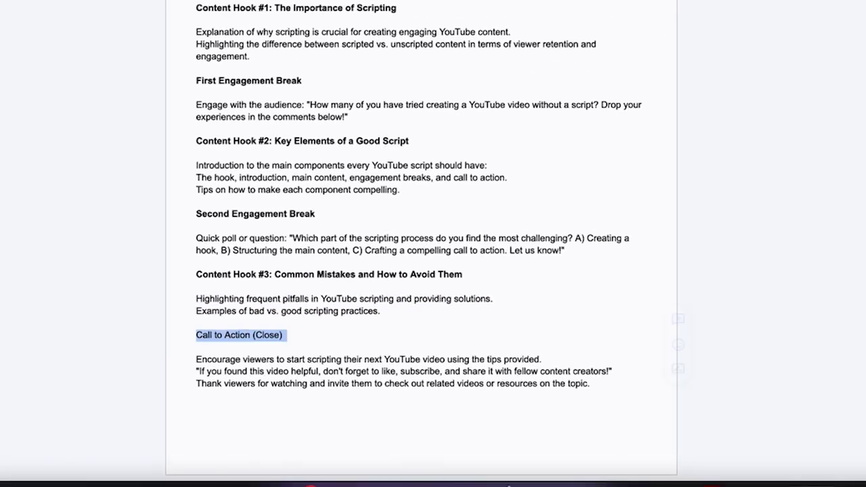
key(ctrl+b)
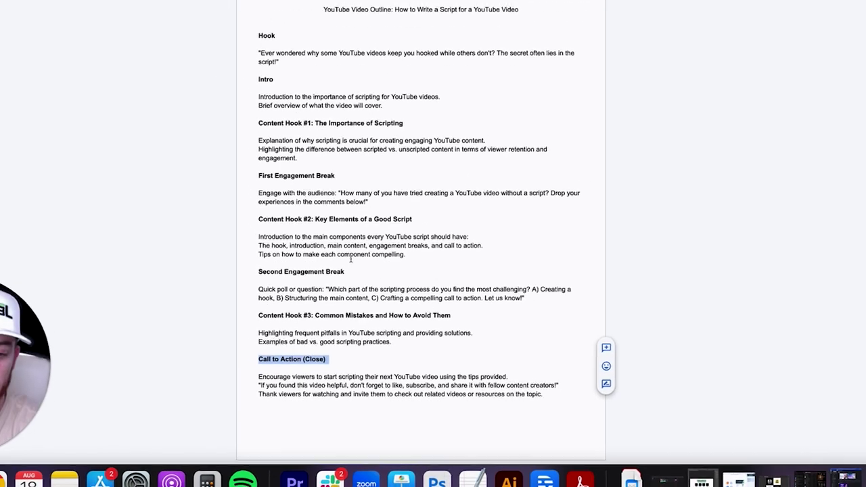
click(349, 249)
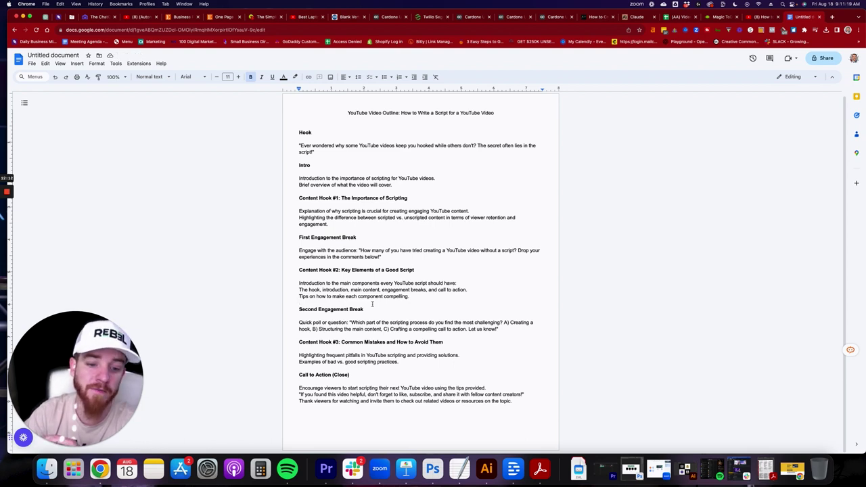
click(359, 318)
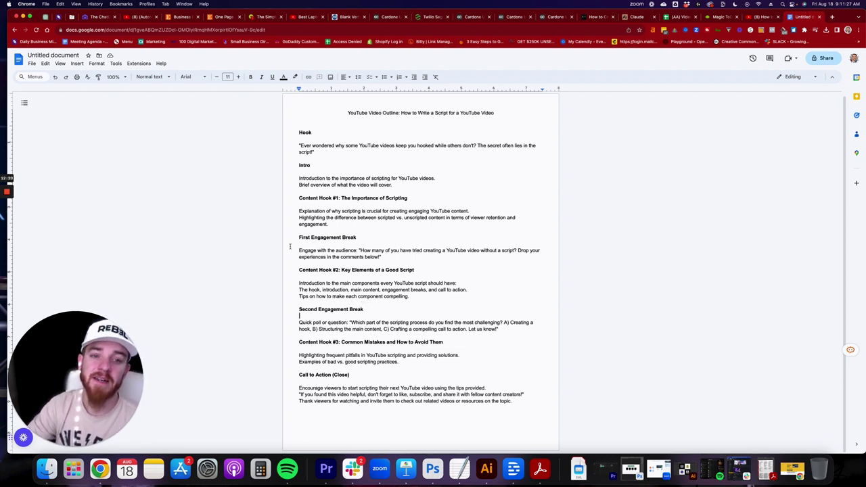
Switch to the "(AA) Video AI Brief Creation Process" spreadsheet and review Steps 13 to 16 on formatting, sharing and submitting the brief.
click(59, 17)
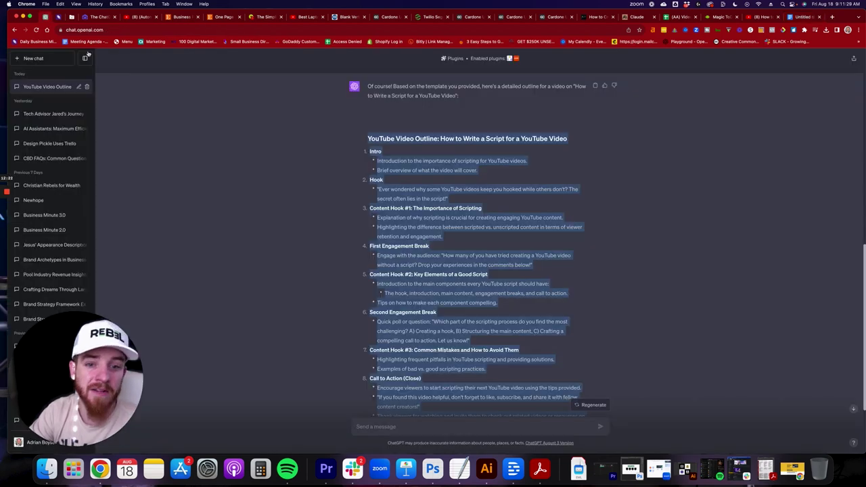
click(673, 16)
click(74, 220)
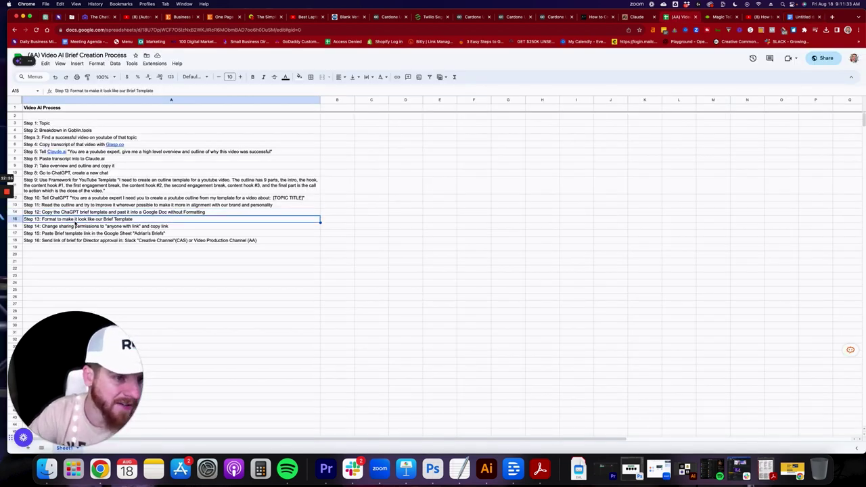
click(76, 226)
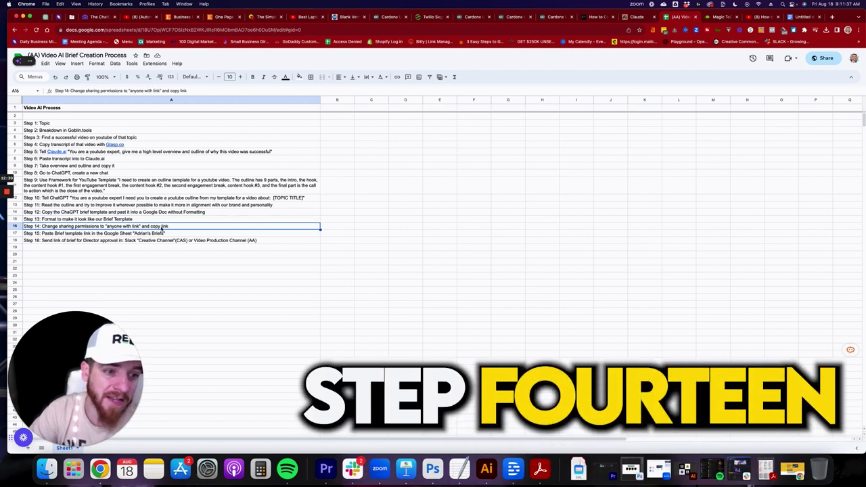
click(139, 234)
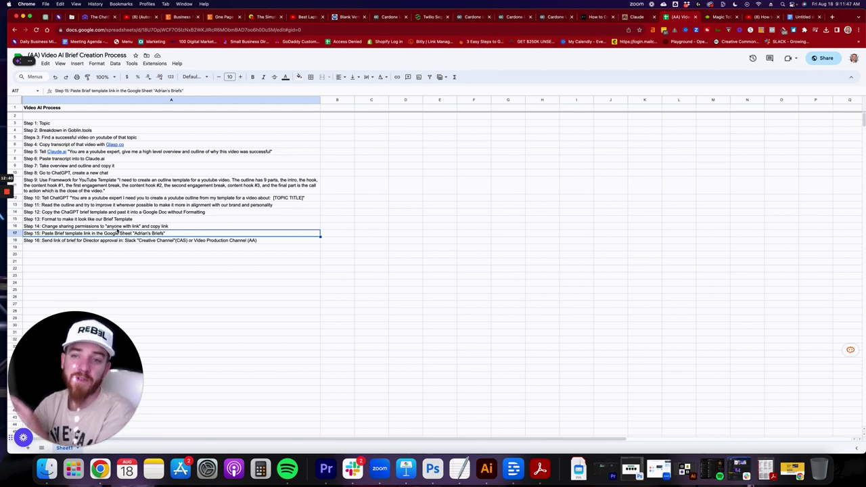
click(111, 241)
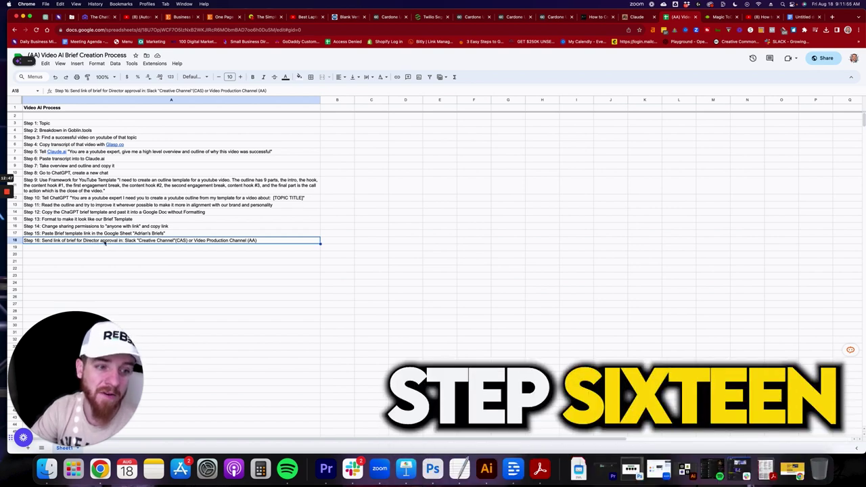
click(139, 247)
click(138, 242)
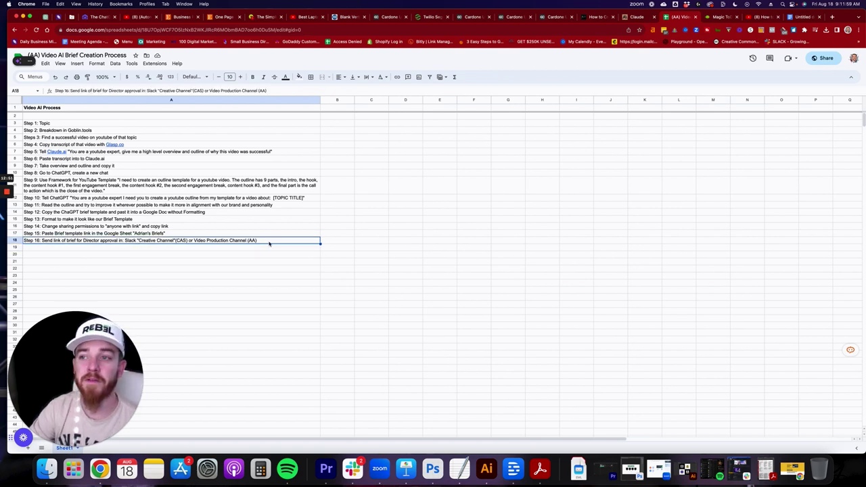